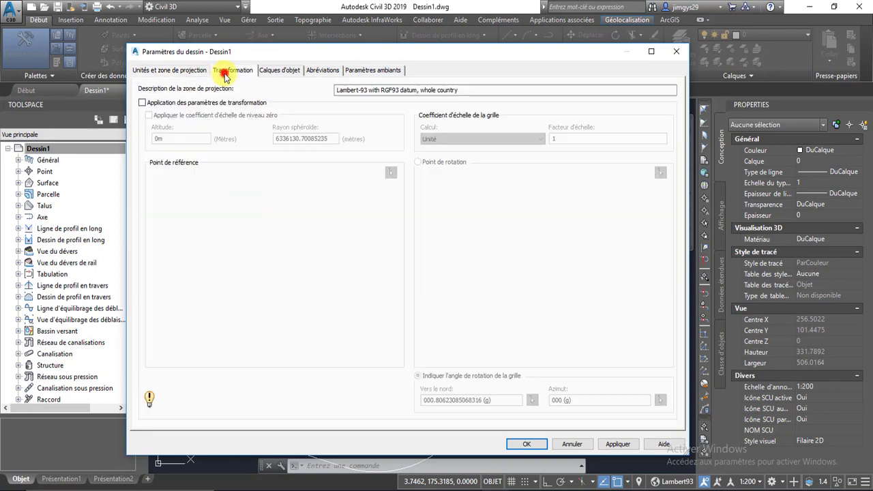
Examine the default layers, modifiers and values assigned to Civil 3D objects in the drawing settings, including alignments, profile views and tables.
{"action": "left_click", "coordinate": [272, 74]}
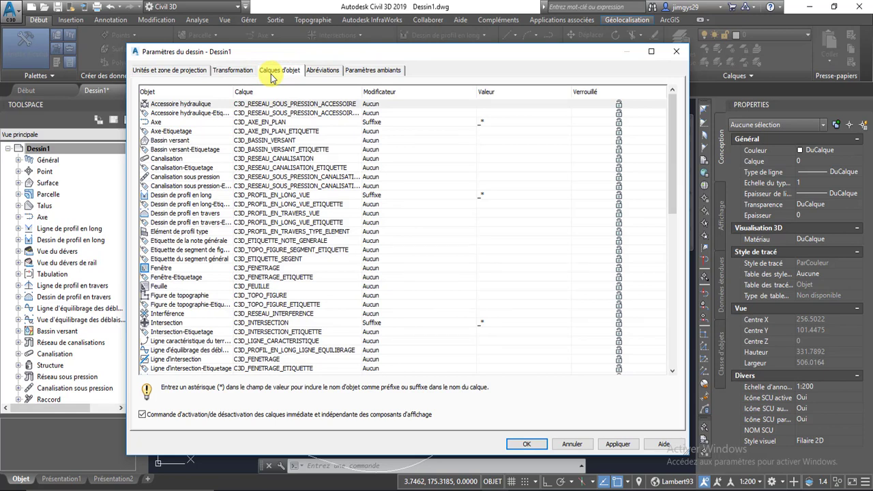
{"action": "left_click", "coordinate": [168, 121]}
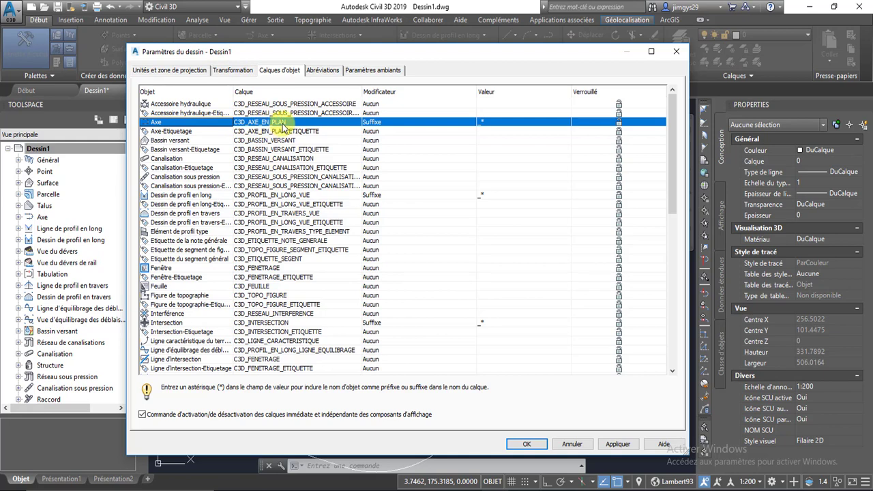
{"action": "left_click", "coordinate": [171, 132]}
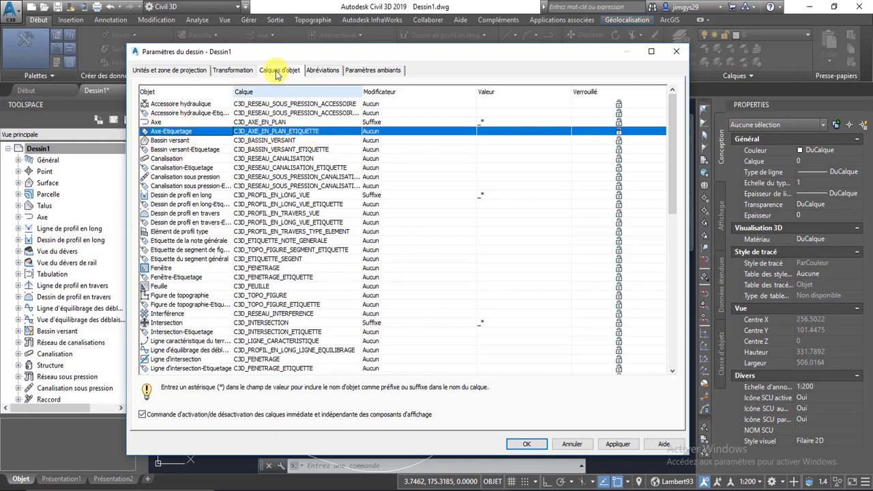
{"action": "left_click_drag", "start_coordinate": [265, 57], "coordinate": [264, 88]}
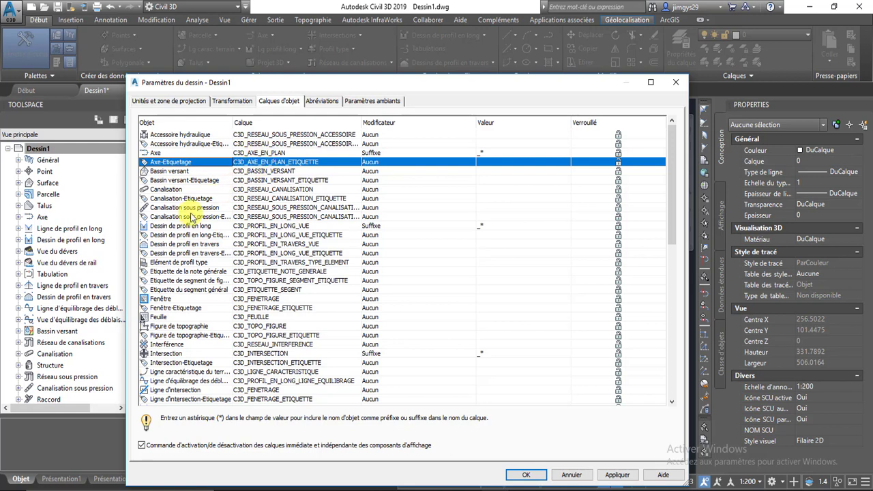
{"action": "left_click", "coordinate": [180, 235]}
{"action": "left_click", "coordinate": [180, 292]}
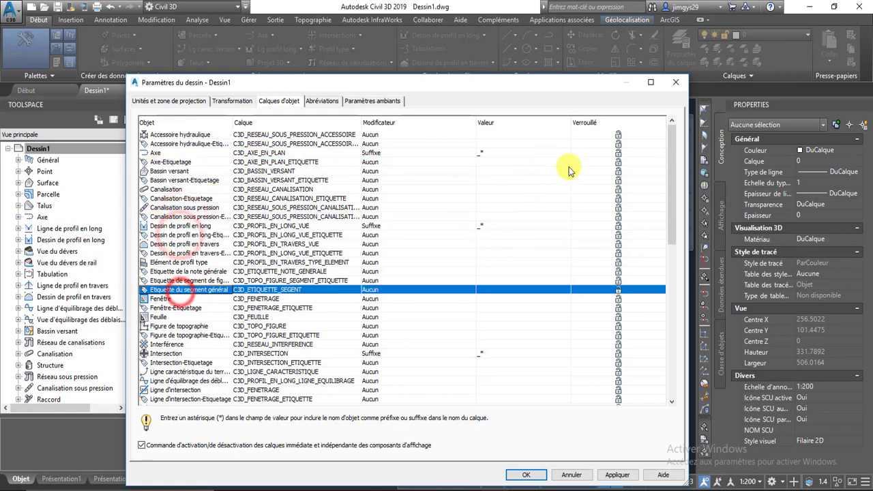
{"action": "left_click_drag", "start_coordinate": [672, 144], "coordinate": [655, 315]}
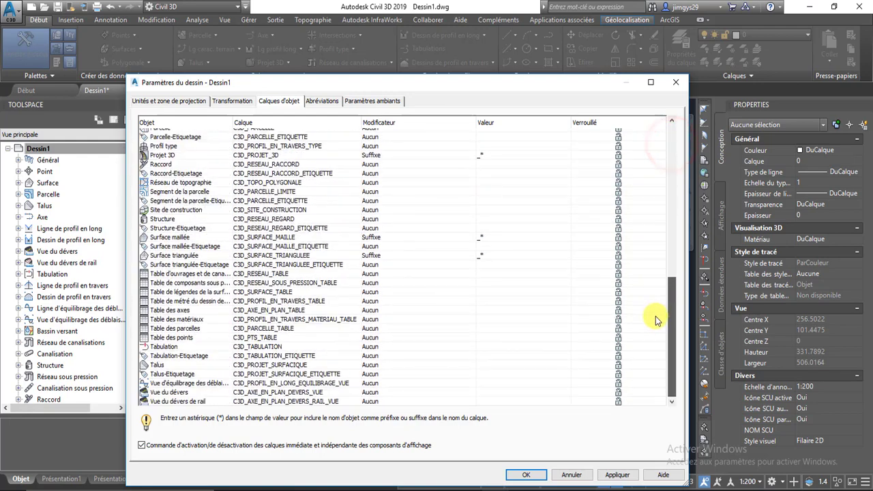
{"action": "left_click", "coordinate": [176, 312]}
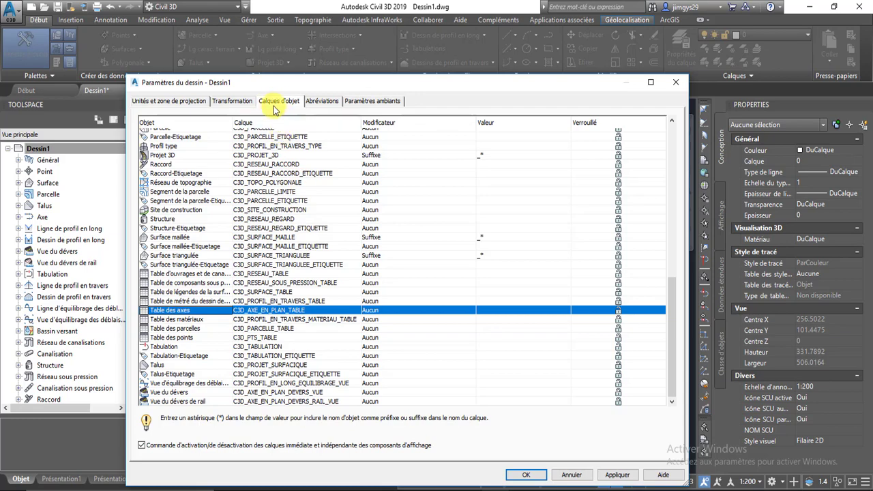
{"action": "scroll", "coordinate": [242, 216], "scroll_direction": "up", "scroll_amount": 7}
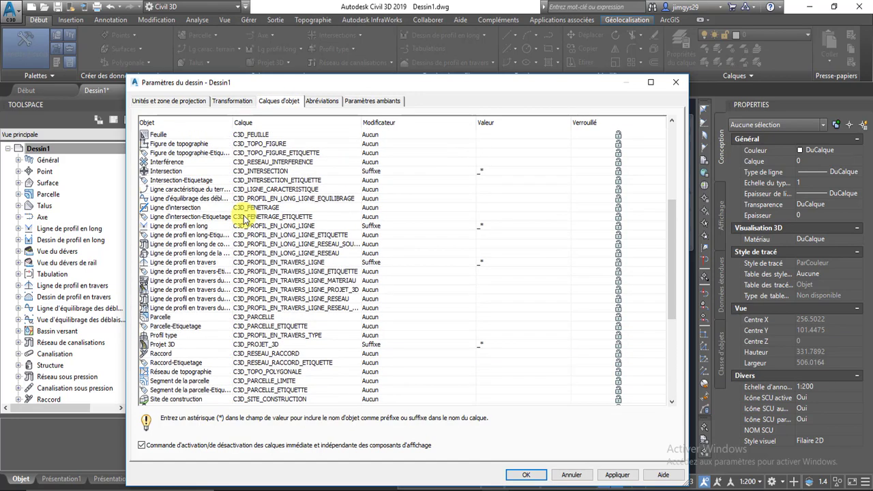
{"action": "scroll", "coordinate": [244, 219], "scroll_direction": "up", "scroll_amount": 7}
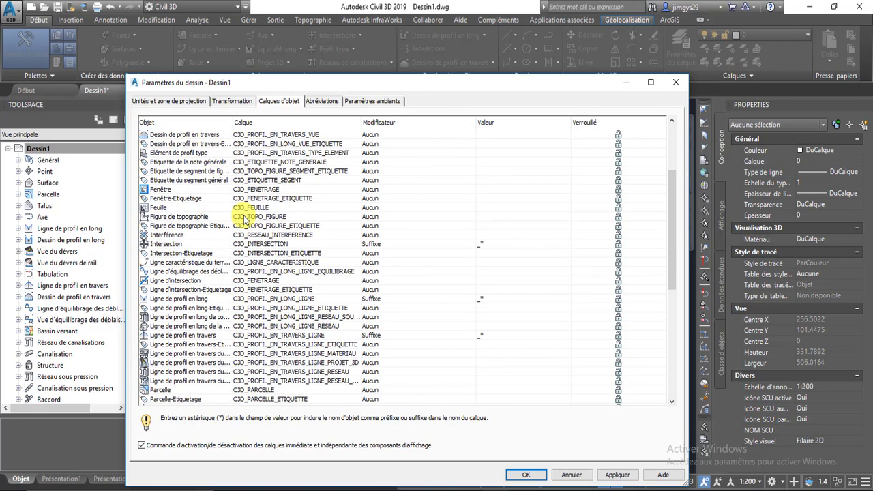
Examine the drawing's abbreviations for general text and alignment geometry points, checking them against the alignment in the drawing.
{"action": "left_click", "coordinate": [325, 101]}
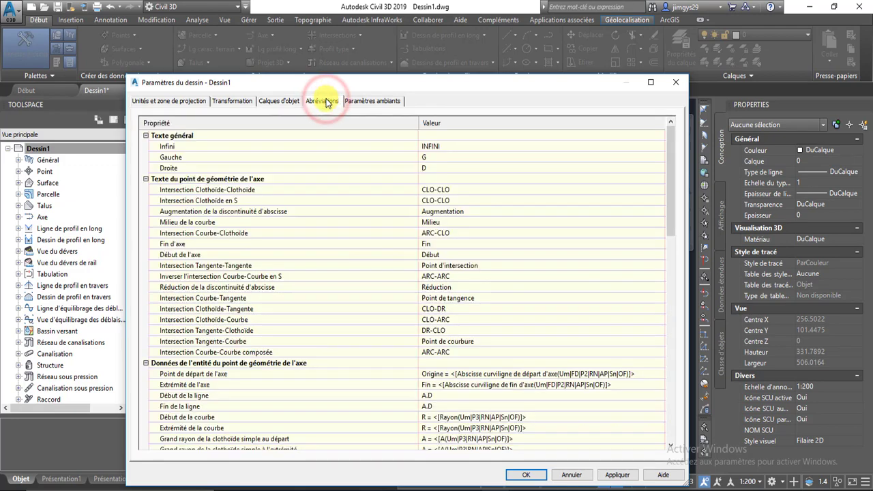
{"action": "left_click_drag", "start_coordinate": [322, 83], "coordinate": [336, 311]}
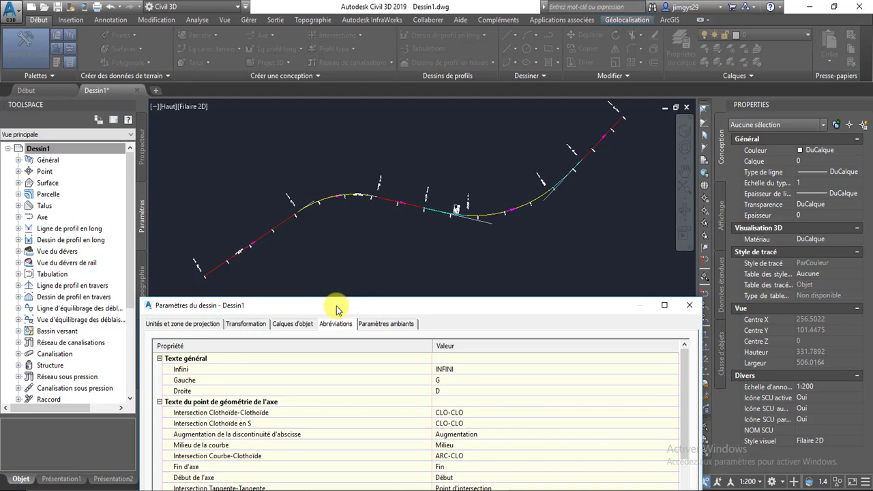
{"action": "left_click_drag", "start_coordinate": [337, 311], "coordinate": [340, 70]}
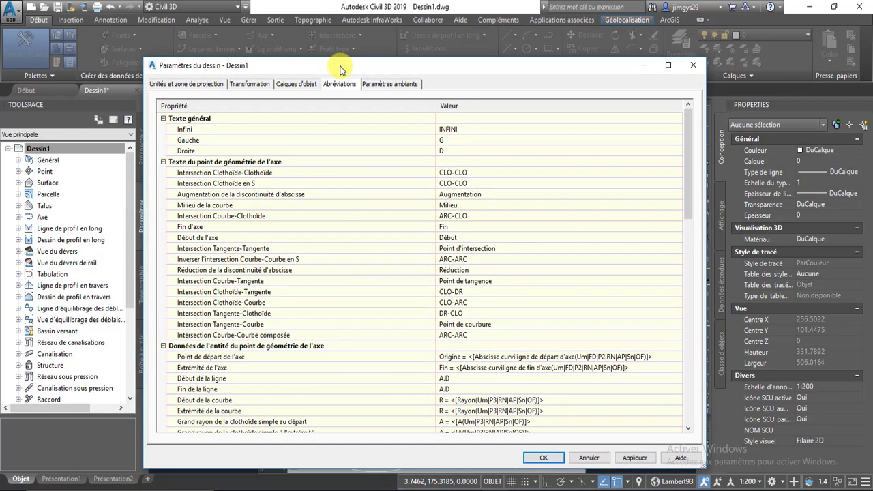
{"action": "left_click", "coordinate": [164, 119]}
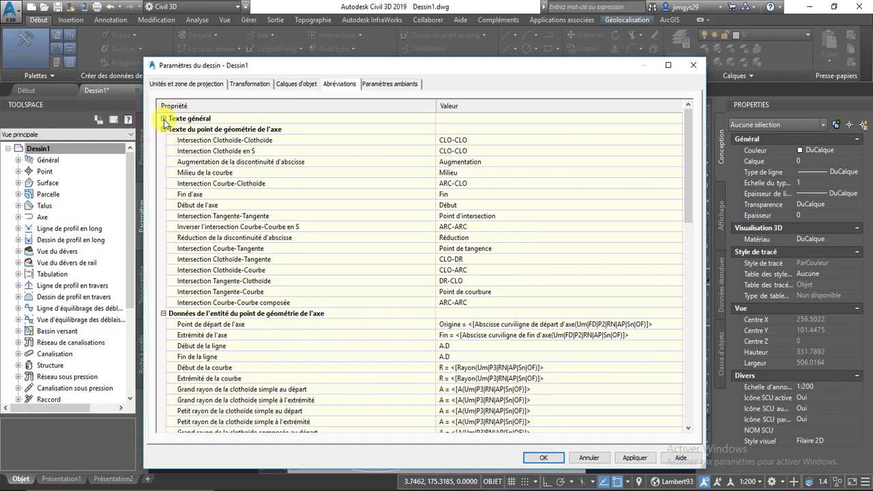
{"action": "left_click", "coordinate": [164, 119]}
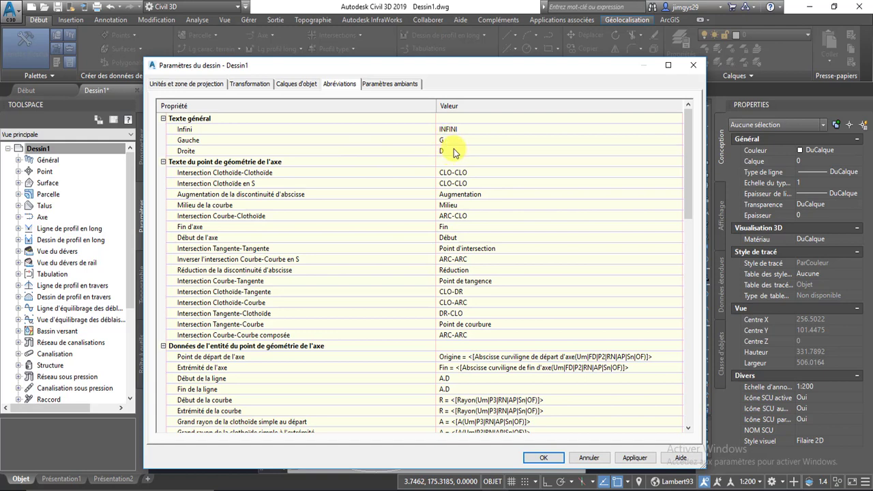
{"action": "left_click", "coordinate": [164, 162]}
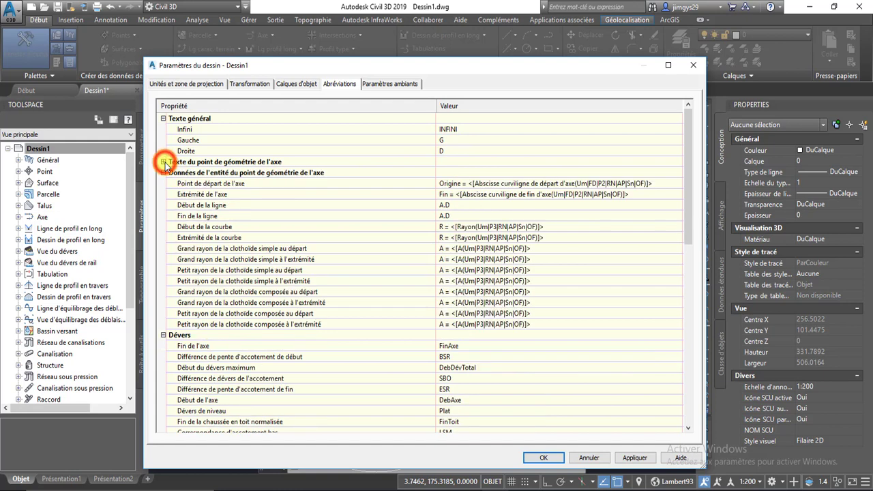
{"action": "left_click", "coordinate": [163, 172]}
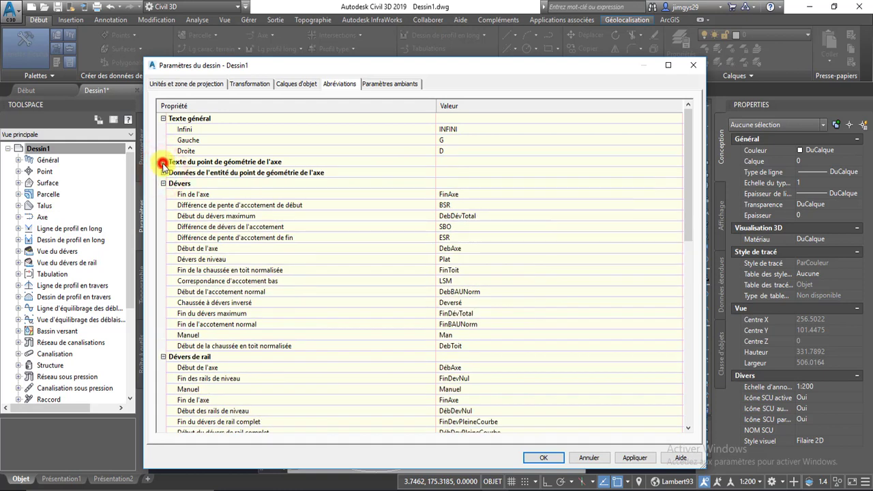
{"action": "left_click", "coordinate": [163, 163]}
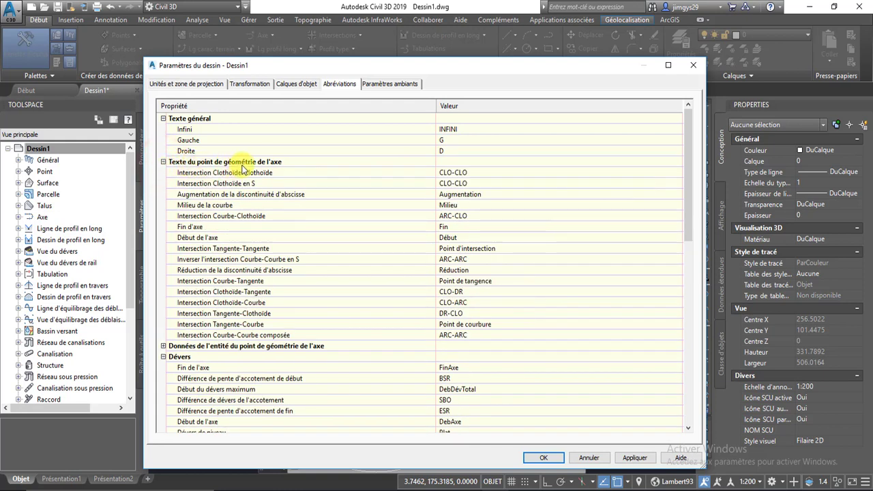
{"action": "left_click", "coordinate": [164, 346]}
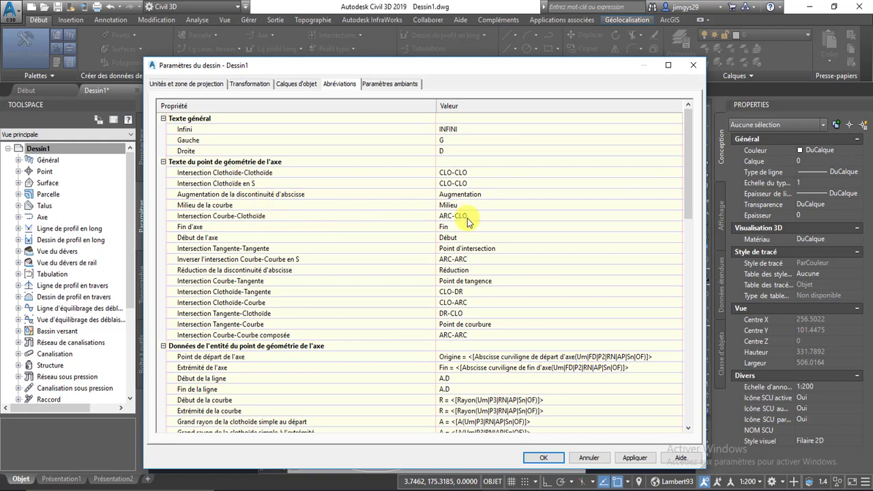
Review the alignment geometry point entity data abbreviations and compare them with the labels on the drawn alignment.
{"action": "scroll", "coordinate": [293, 224], "scroll_direction": "down", "scroll_amount": 3}
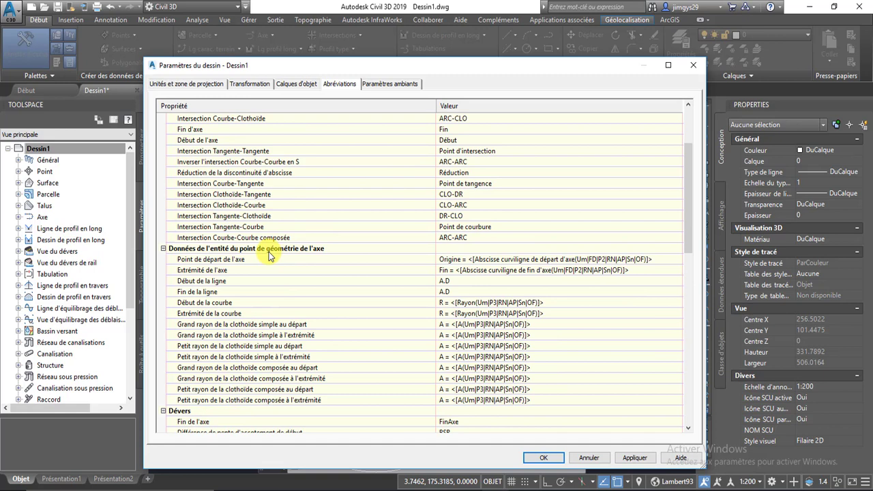
{"action": "scroll", "coordinate": [300, 170], "scroll_direction": "up", "scroll_amount": 3}
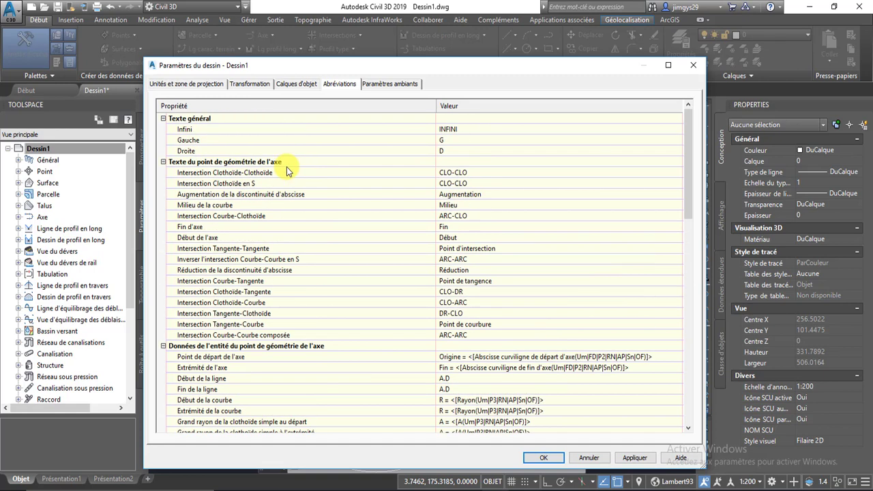
{"action": "scroll", "coordinate": [285, 188], "scroll_direction": "down", "scroll_amount": 2}
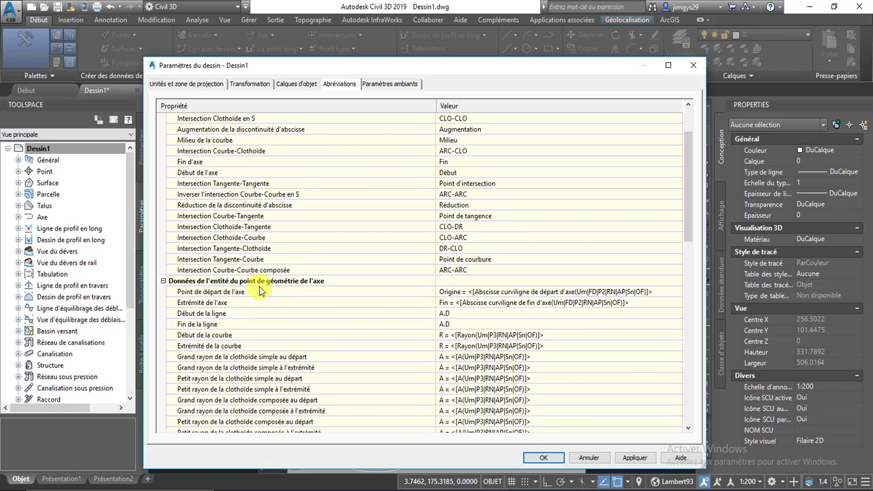
{"action": "scroll", "coordinate": [259, 290], "scroll_direction": "down", "scroll_amount": 1}
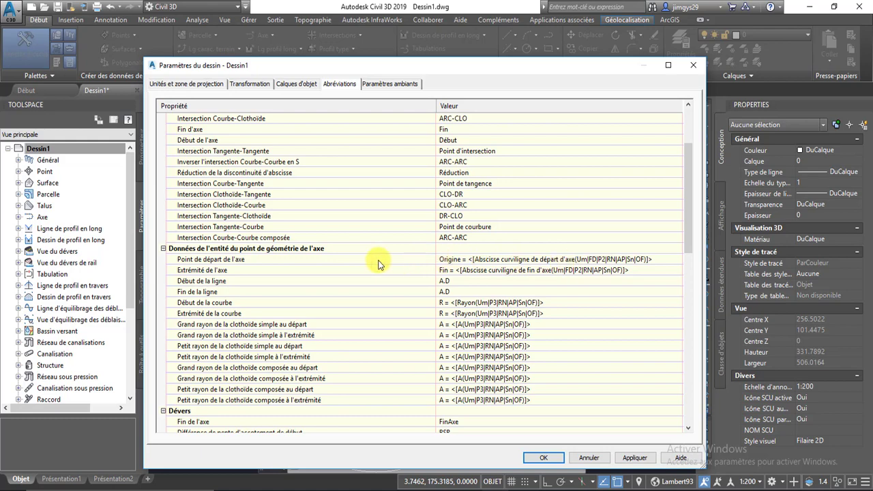
{"action": "left_click_drag", "start_coordinate": [296, 65], "coordinate": [632, 181]}
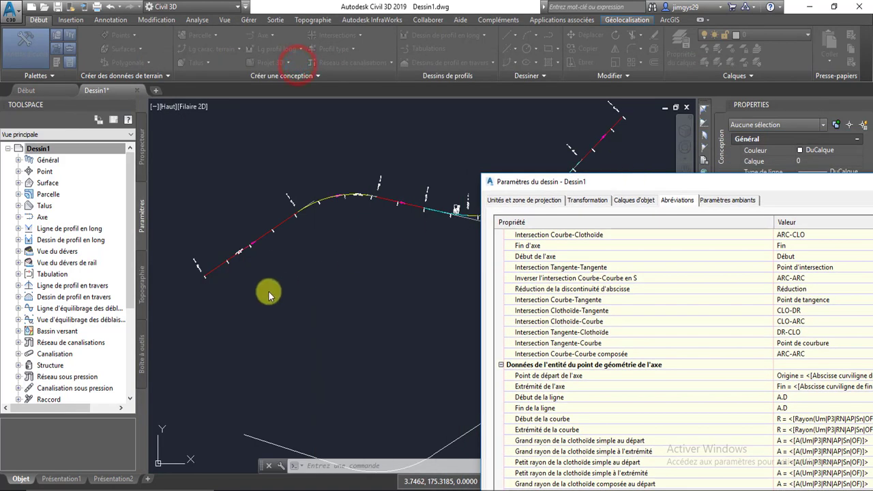
{"action": "double_click", "coordinate": [575, 180]}
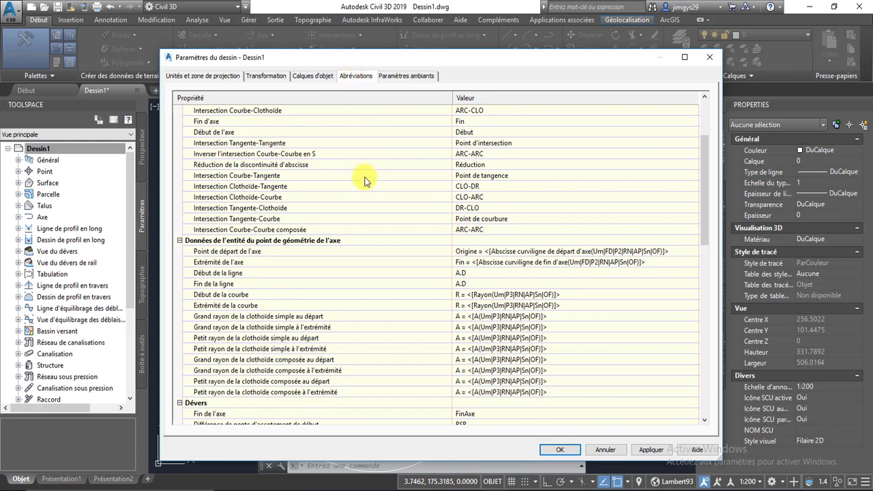
Look through the remaining abbreviations for superelevation, rail cant and profiles.
{"action": "scroll", "coordinate": [367, 182], "scroll_direction": "up", "scroll_amount": 3}
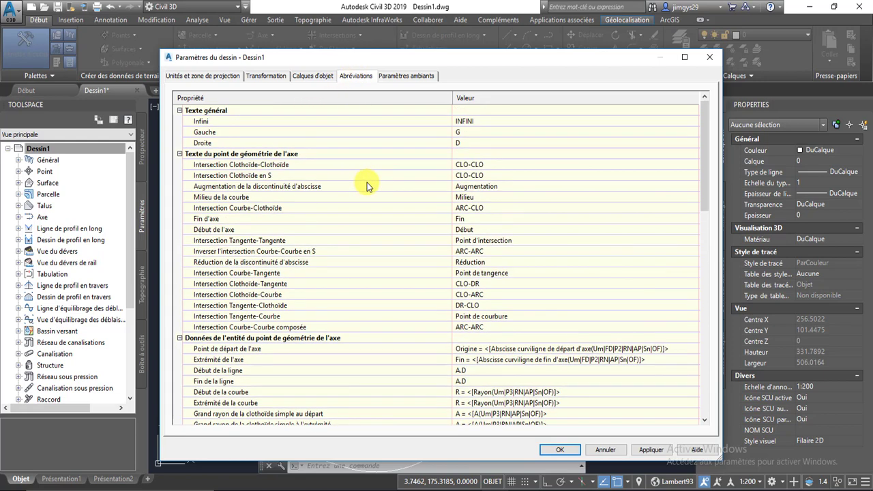
{"action": "scroll", "coordinate": [367, 182], "scroll_direction": "down", "scroll_amount": 5}
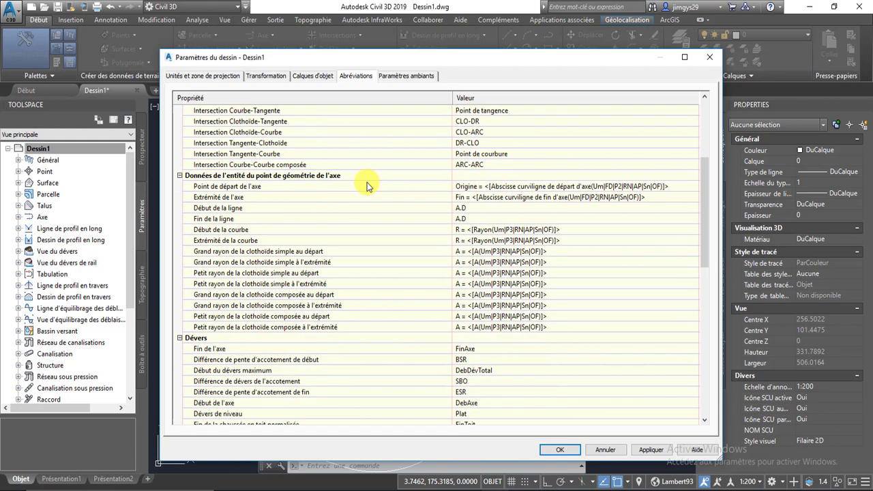
{"action": "scroll", "coordinate": [367, 182], "scroll_direction": "down", "scroll_amount": 5}
{"action": "scroll", "coordinate": [367, 182], "scroll_direction": "down", "scroll_amount": 1}
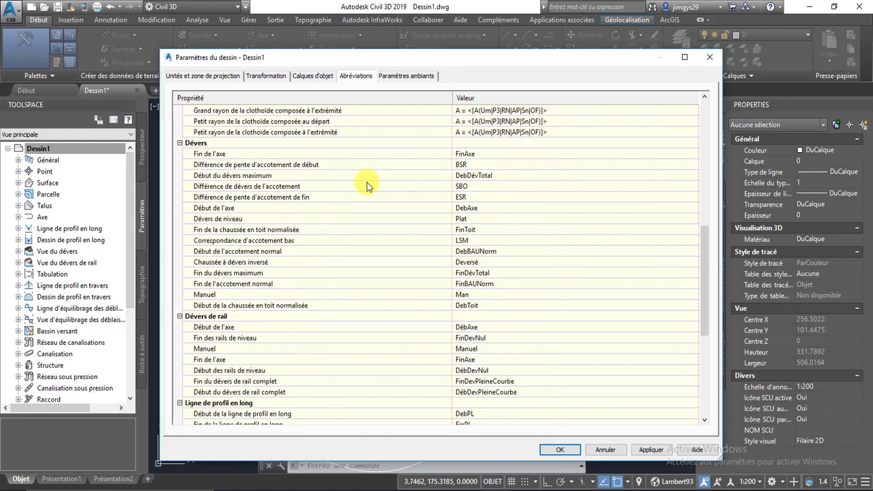
{"action": "scroll", "coordinate": [292, 238], "scroll_direction": "down", "scroll_amount": 3}
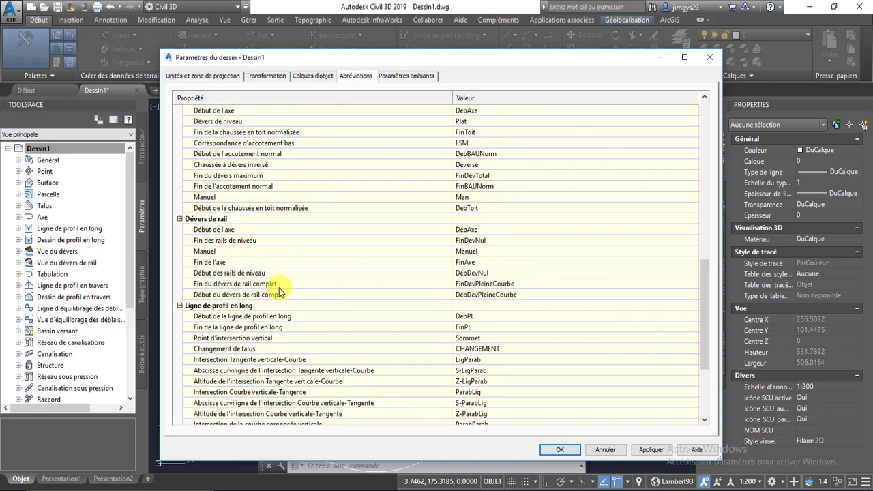
Inspect the ambient settings for degree of curvature, labelling, time and distance, and accept the drawing settings.
{"action": "left_click", "coordinate": [409, 78]}
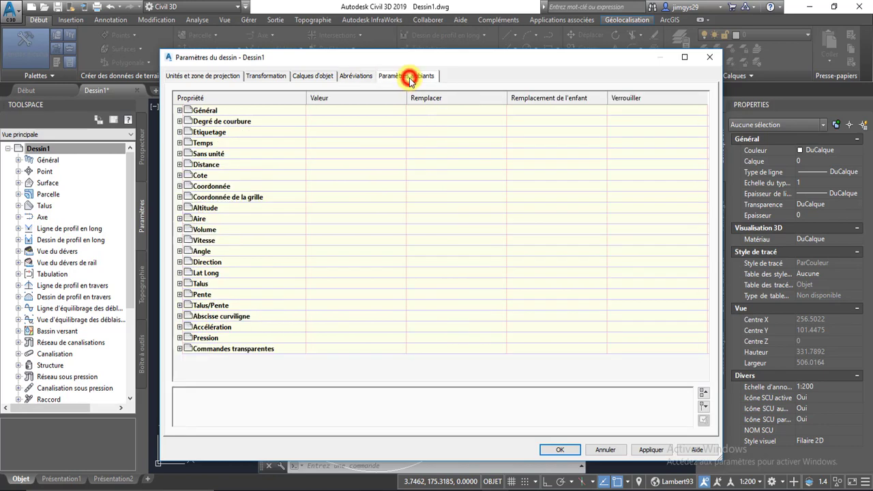
{"action": "left_click", "coordinate": [180, 120]}
{"action": "left_click", "coordinate": [180, 154]}
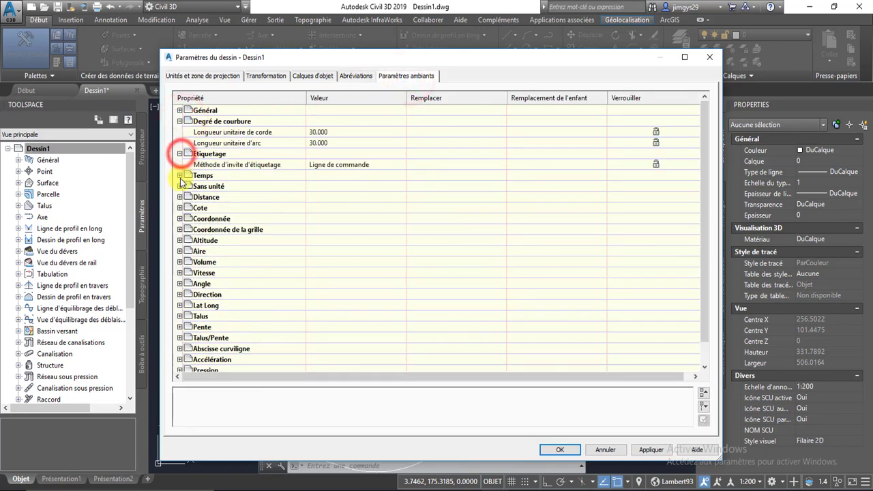
{"action": "left_click", "coordinate": [180, 175]}
{"action": "left_click", "coordinate": [180, 230]}
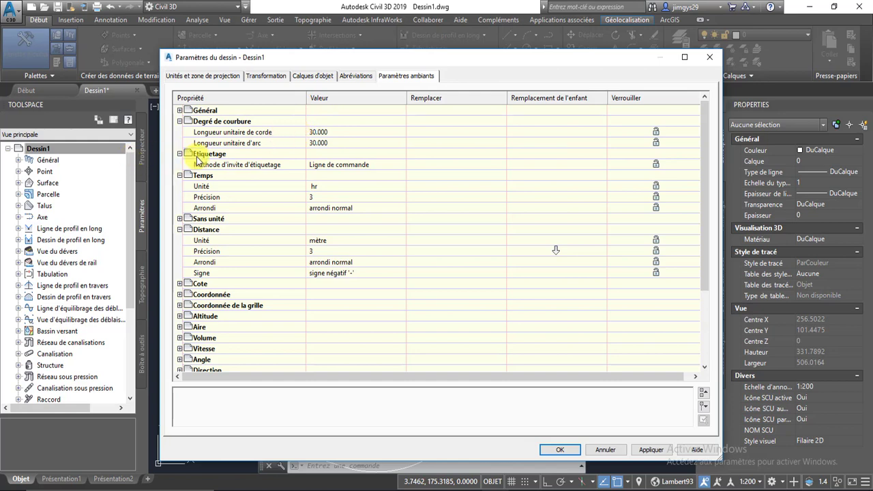
{"action": "left_click", "coordinate": [568, 446]}
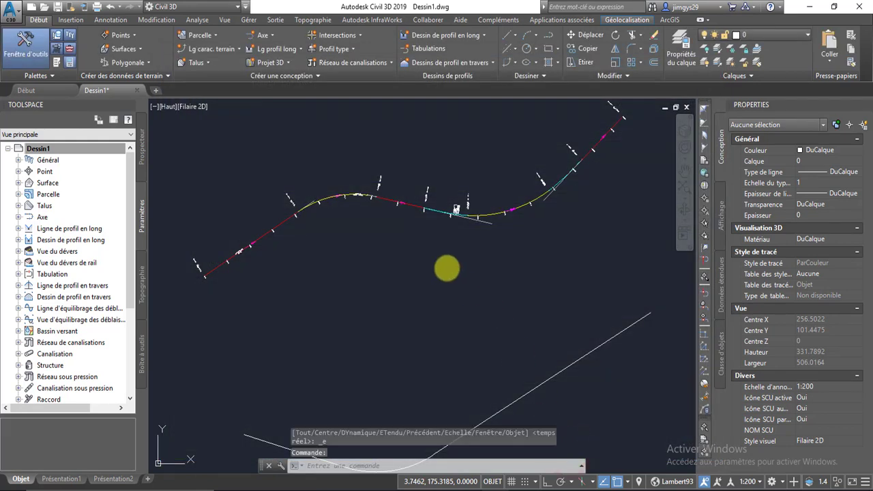
Open the object settings for the Axe (alignment) collection and inspect the Altitude and Aire unit and precision settings.
{"action": "mouse_move", "coordinate": [437, 284]}
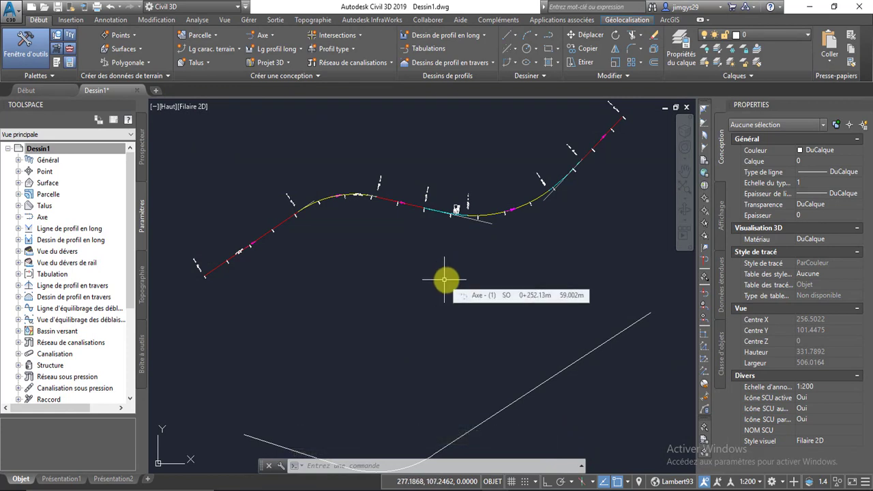
{"action": "left_click", "coordinate": [116, 148]}
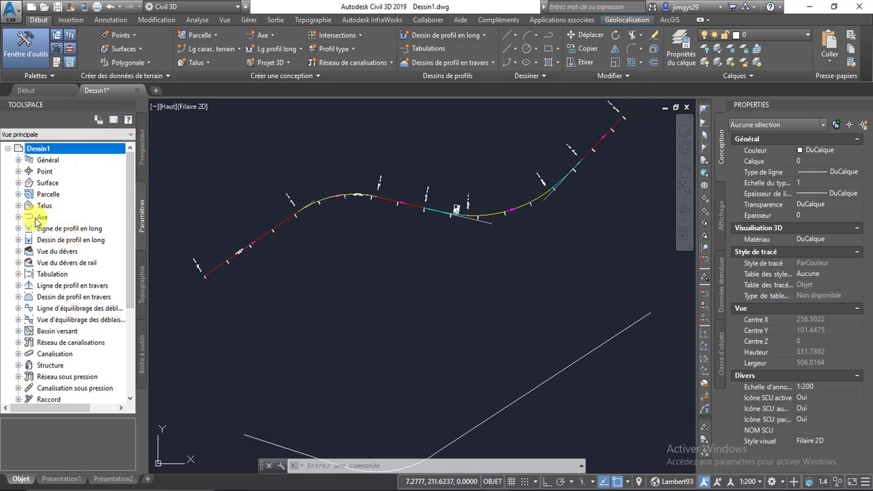
{"action": "left_click", "coordinate": [41, 217]}
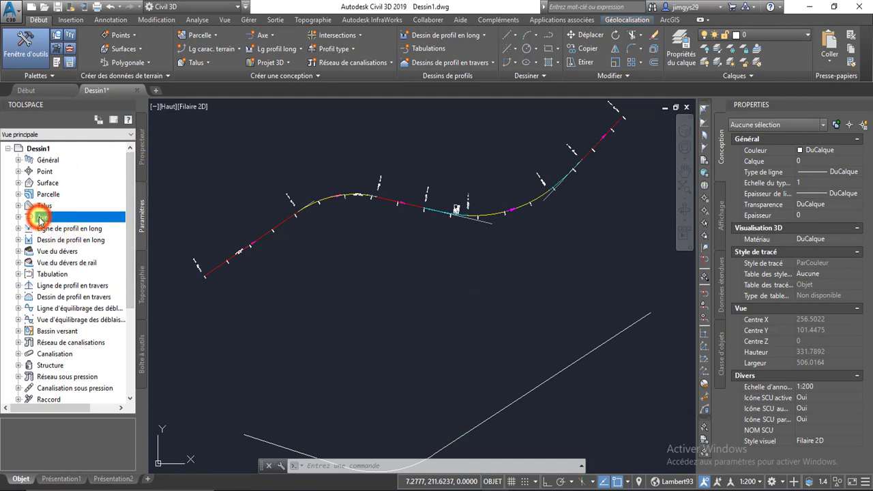
{"action": "right_click", "coordinate": [60, 223]}
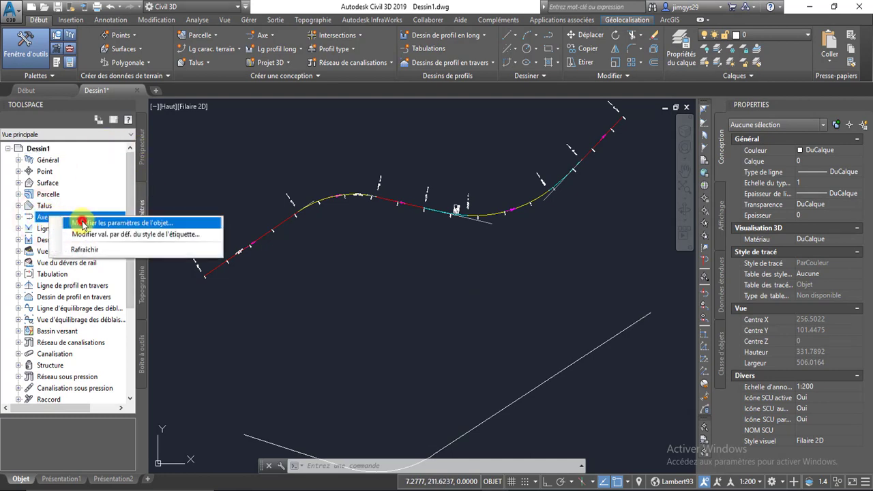
{"action": "left_click", "coordinate": [81, 223]}
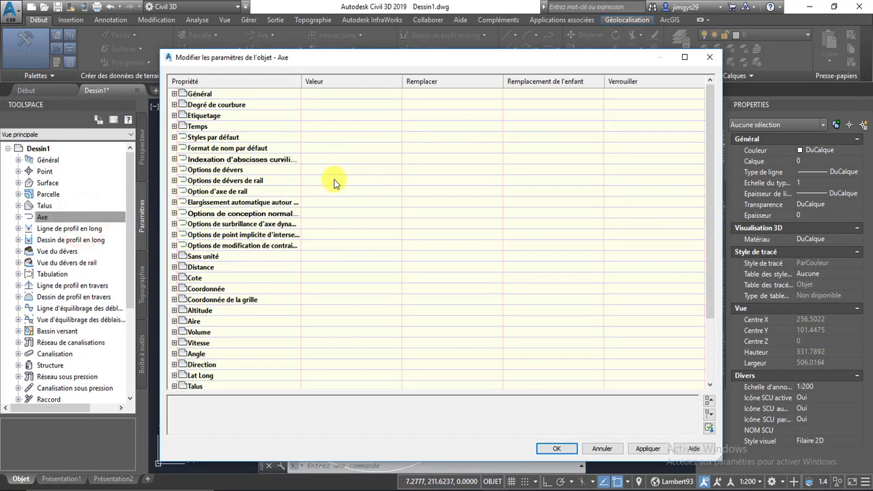
{"action": "left_click", "coordinate": [175, 322]}
{"action": "left_click", "coordinate": [174, 311]}
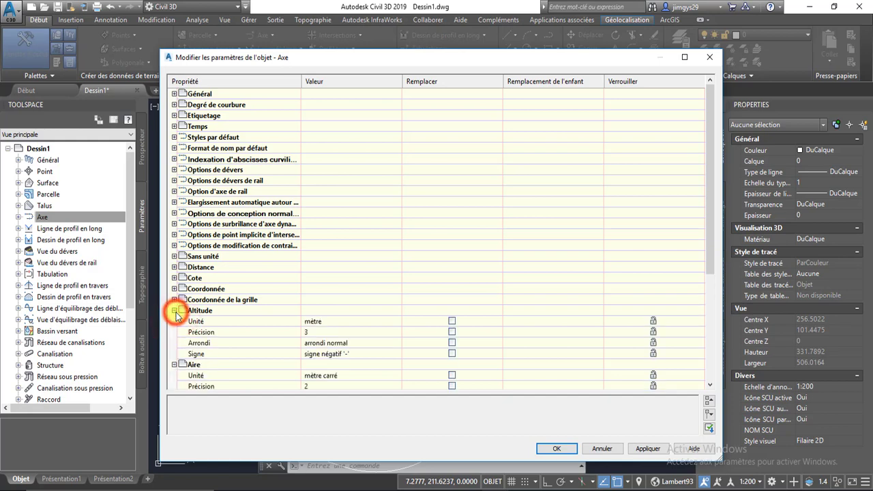
{"action": "left_click", "coordinate": [176, 354]}
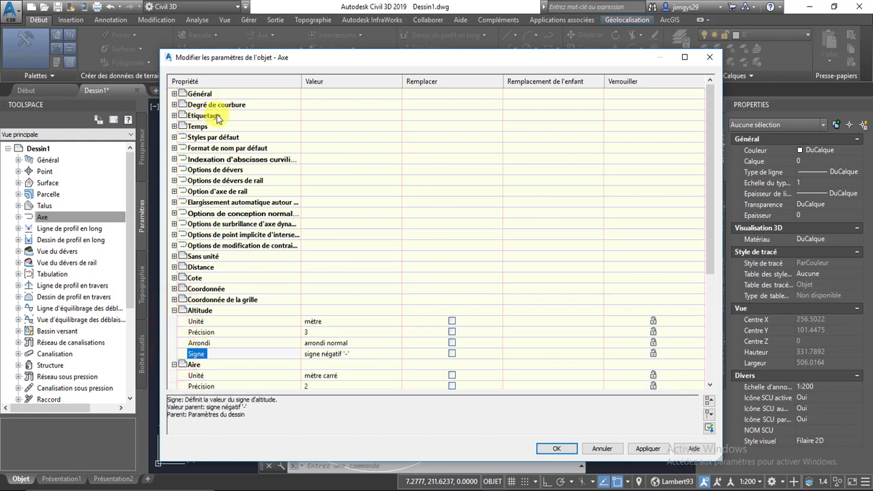
{"action": "left_click", "coordinate": [175, 311]}
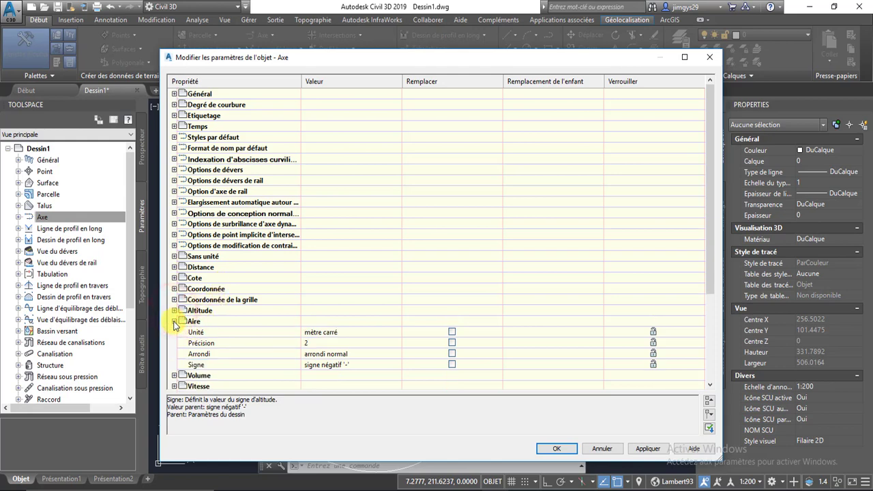
{"action": "left_click", "coordinate": [174, 321]}
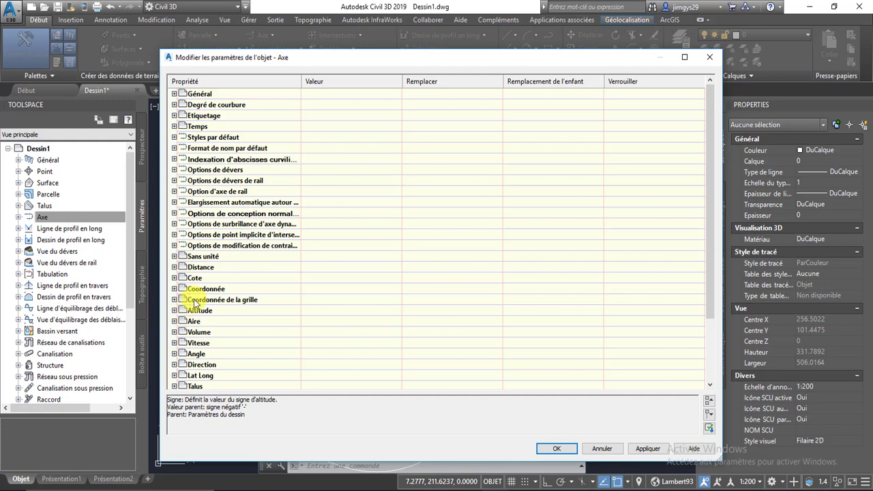
Review the alignment's default styles, default name format and station indexing settings.
{"action": "left_click", "coordinate": [175, 137]}
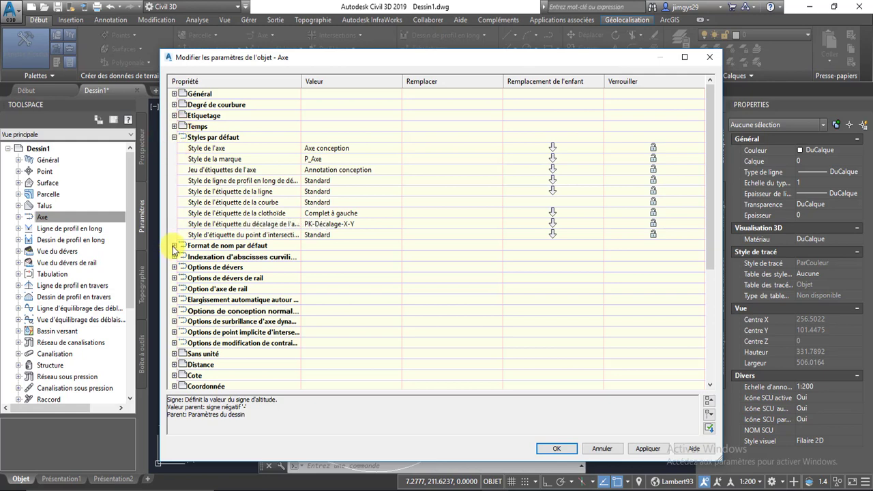
{"action": "left_click", "coordinate": [175, 247]}
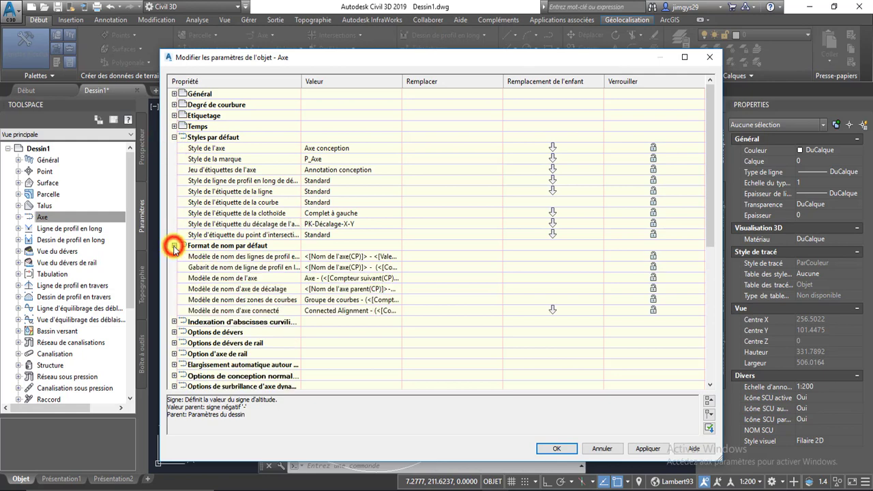
{"action": "left_click", "coordinate": [174, 322]}
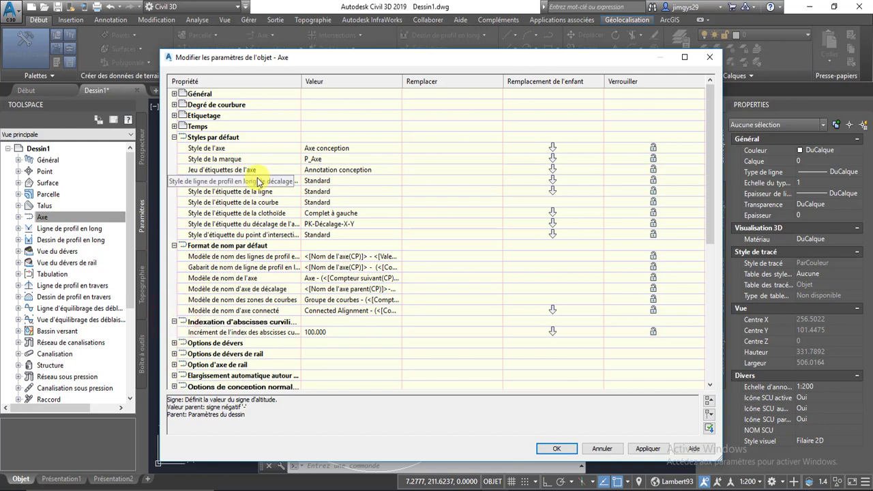
{"action": "scroll", "coordinate": [256, 194], "scroll_direction": "down", "scroll_amount": 2}
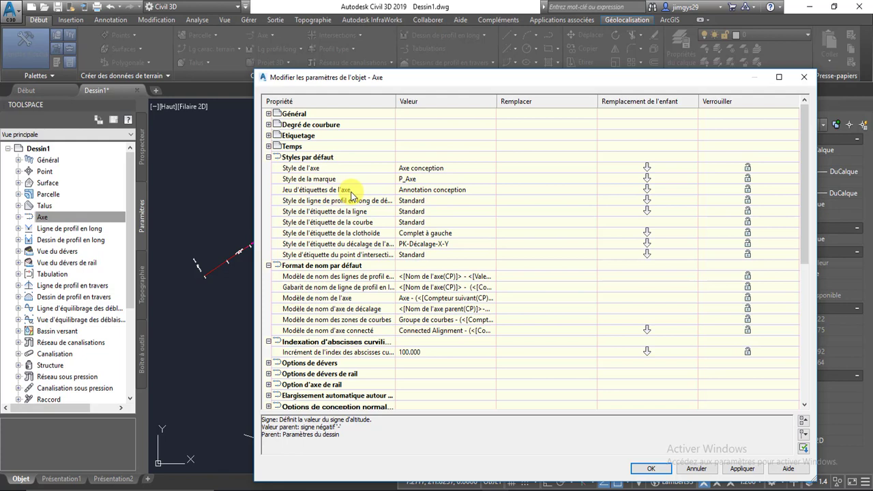
Inspect the default alignment style and marker style selections, and close the alignment settings without changing them.
{"action": "left_click", "coordinate": [420, 168]}
{"action": "left_click", "coordinate": [491, 168]}
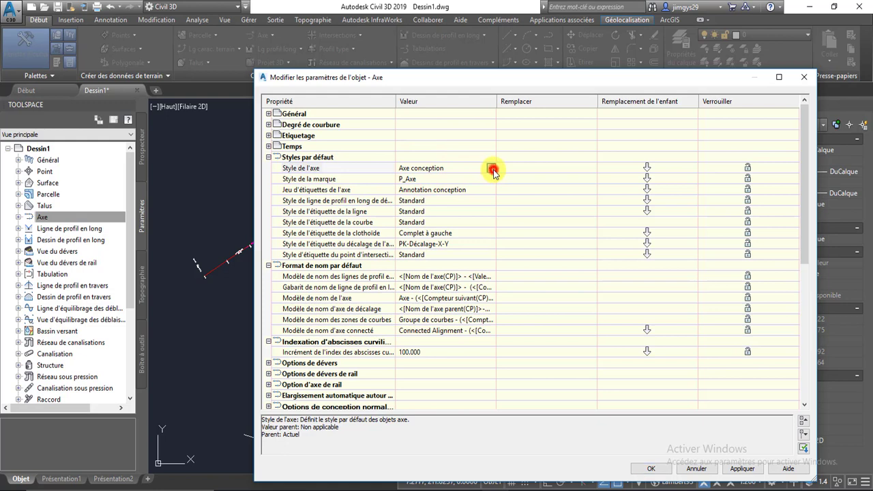
{"action": "left_click", "coordinate": [452, 243]}
{"action": "left_click", "coordinate": [453, 243]}
{"action": "left_click", "coordinate": [495, 243]}
{"action": "left_click", "coordinate": [513, 218]}
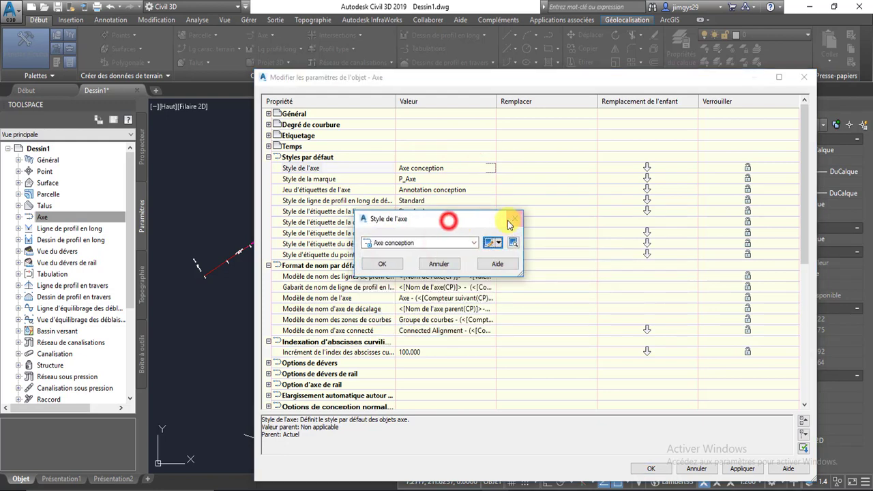
{"action": "left_click", "coordinate": [513, 218]}
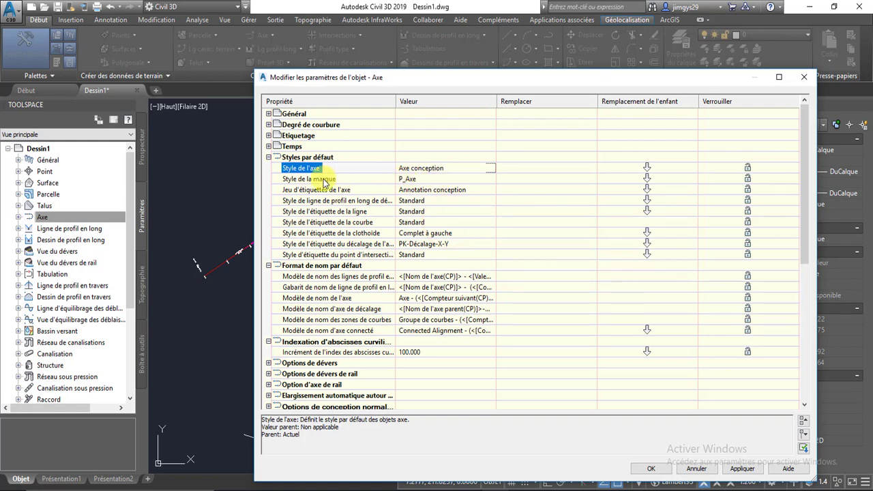
{"action": "left_click", "coordinate": [409, 180]}
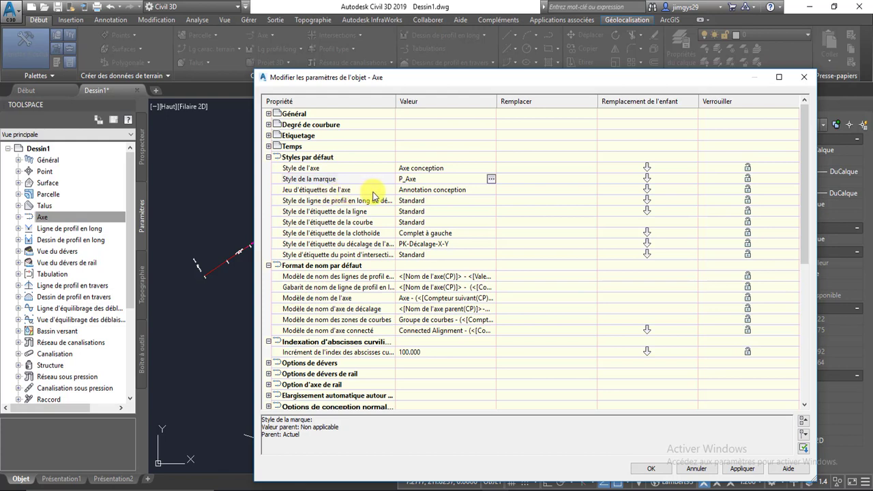
{"action": "left_click", "coordinate": [802, 78]}
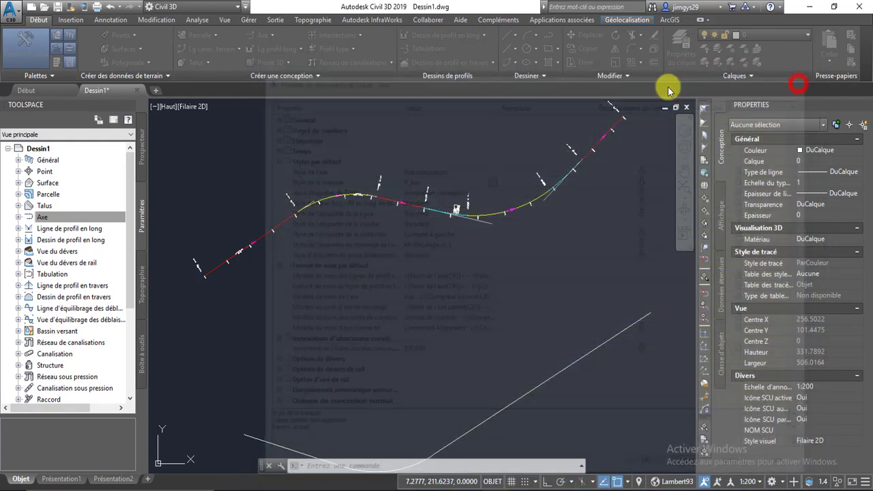
Examine the station and geometry point labels at the start and end of the drawn alignment.
{"action": "scroll", "coordinate": [206, 272], "scroll_direction": "up", "scroll_amount": 10}
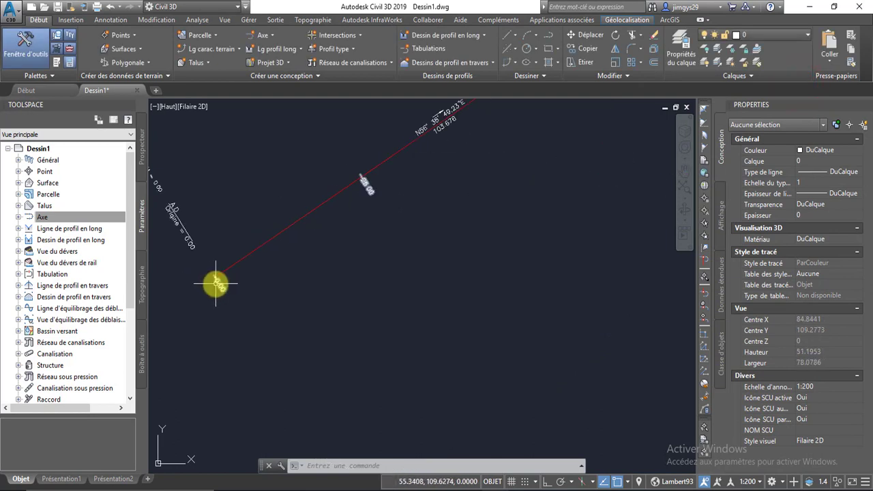
{"action": "scroll", "coordinate": [222, 283], "scroll_direction": "down", "scroll_amount": 2}
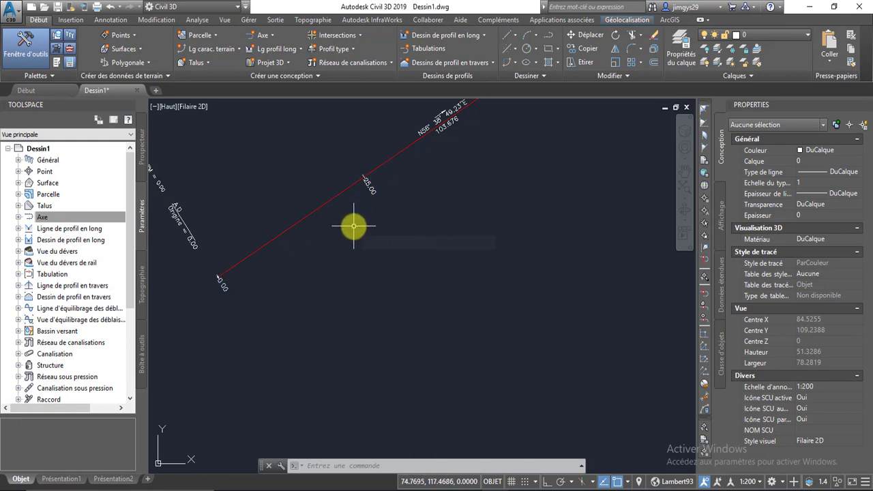
{"action": "mouse_move", "coordinate": [353, 226]}
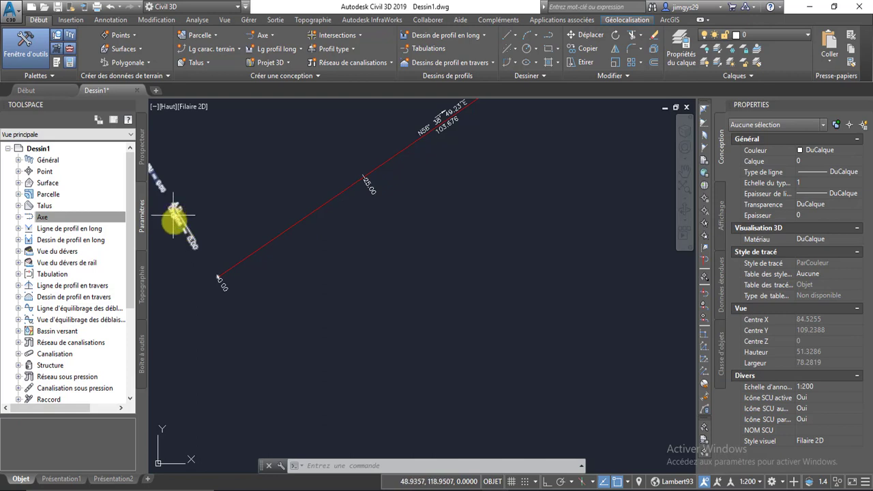
{"action": "scroll", "coordinate": [225, 277], "scroll_direction": "down", "scroll_amount": 8}
{"action": "scroll", "coordinate": [490, 191], "scroll_direction": "up", "scroll_amount": 10}
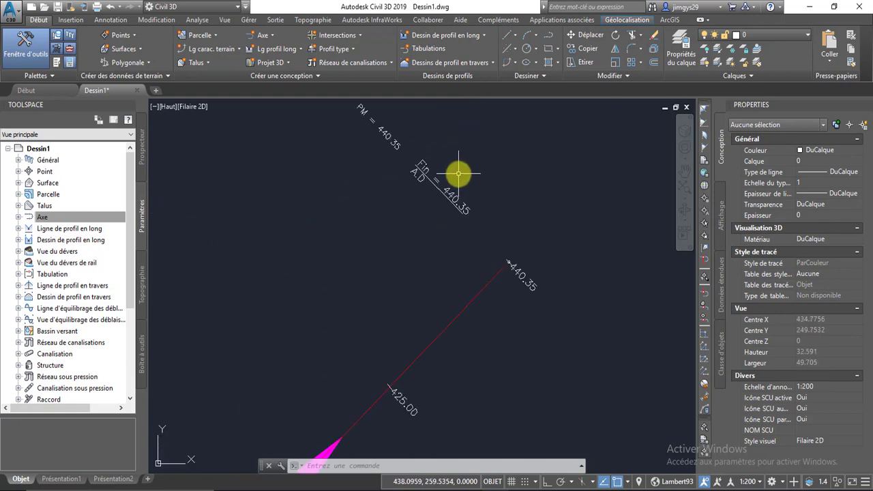
{"action": "scroll", "coordinate": [471, 171], "scroll_direction": "down", "scroll_amount": 8}
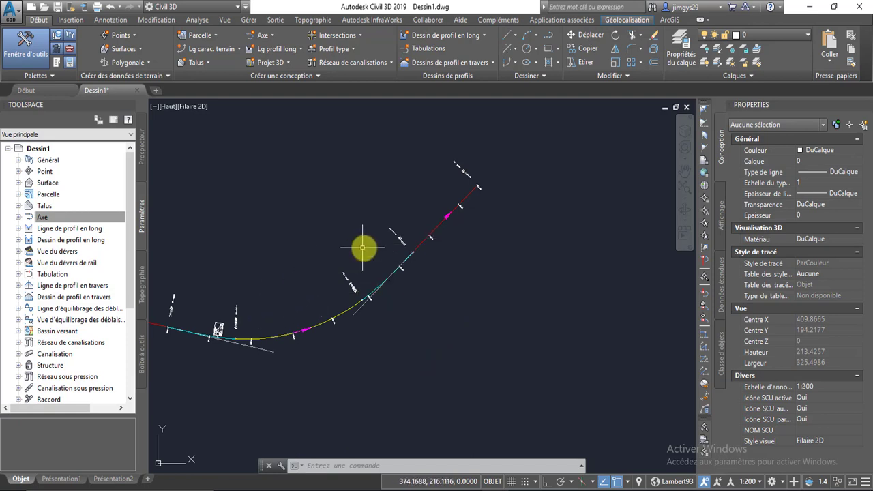
{"action": "middle_click", "coordinate": [343, 264]}
{"action": "middle_click", "coordinate": [343, 265]}
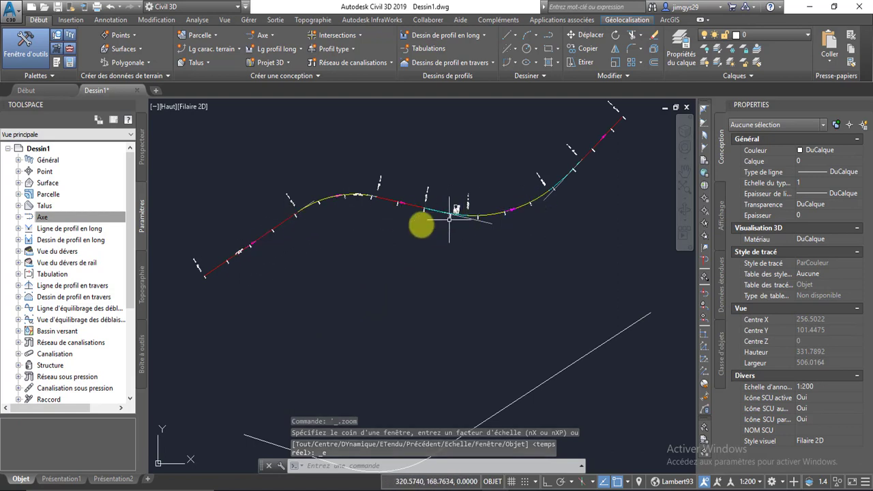
Examine the line, curve and clothoid labels along the drawn alignment.
{"action": "mouse_move", "coordinate": [227, 253]}
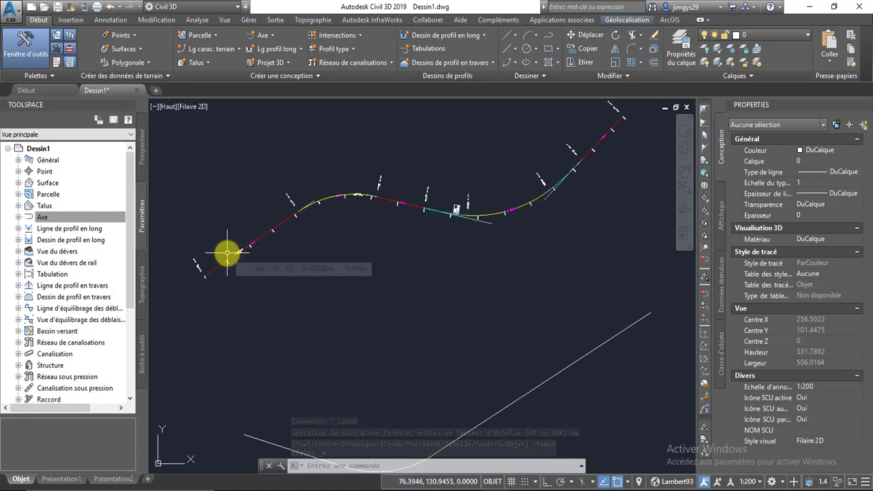
{"action": "scroll", "coordinate": [227, 253], "scroll_direction": "up", "scroll_amount": 8}
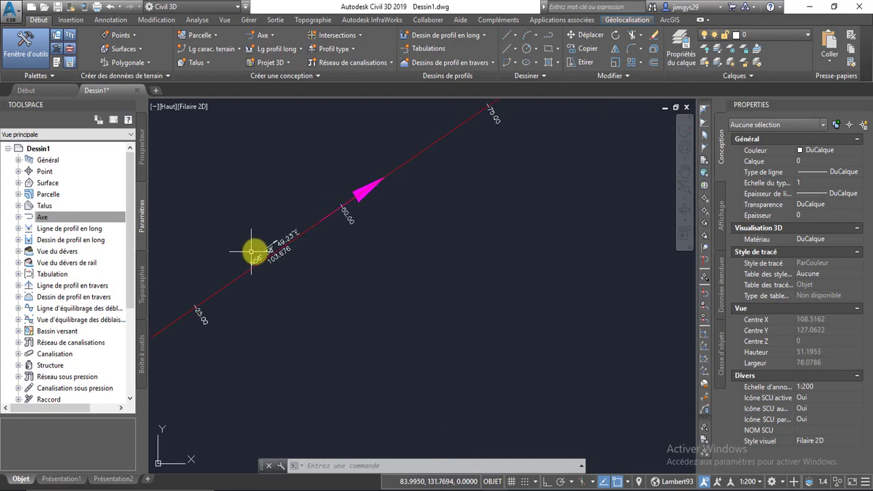
{"action": "scroll", "coordinate": [266, 244], "scroll_direction": "down", "scroll_amount": 4}
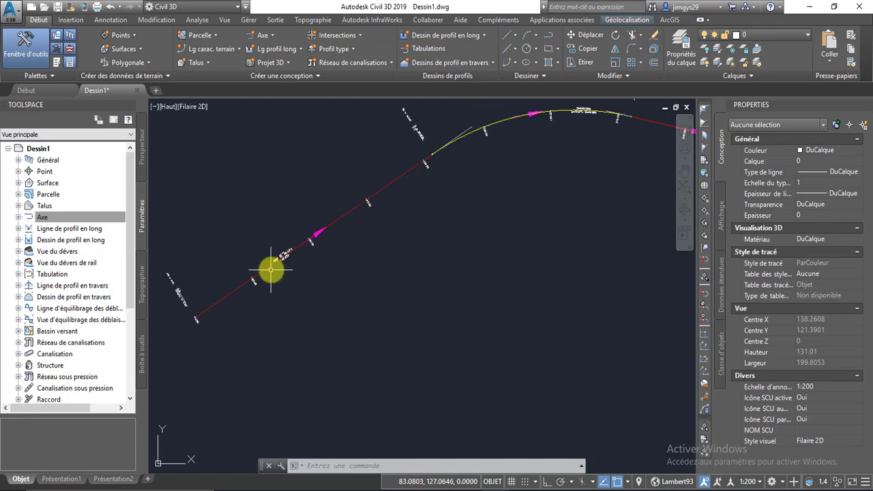
{"action": "scroll", "coordinate": [278, 254], "scroll_direction": "up", "scroll_amount": 2}
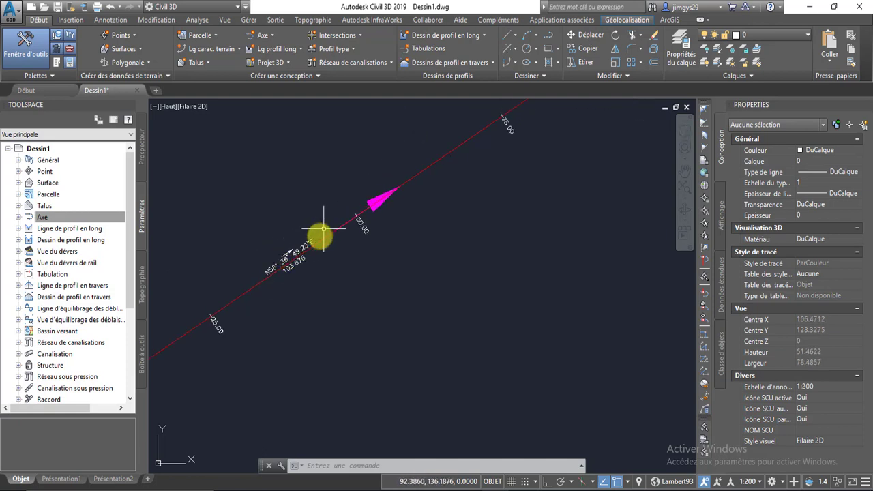
{"action": "scroll", "coordinate": [403, 210], "scroll_direction": "up", "scroll_amount": 2}
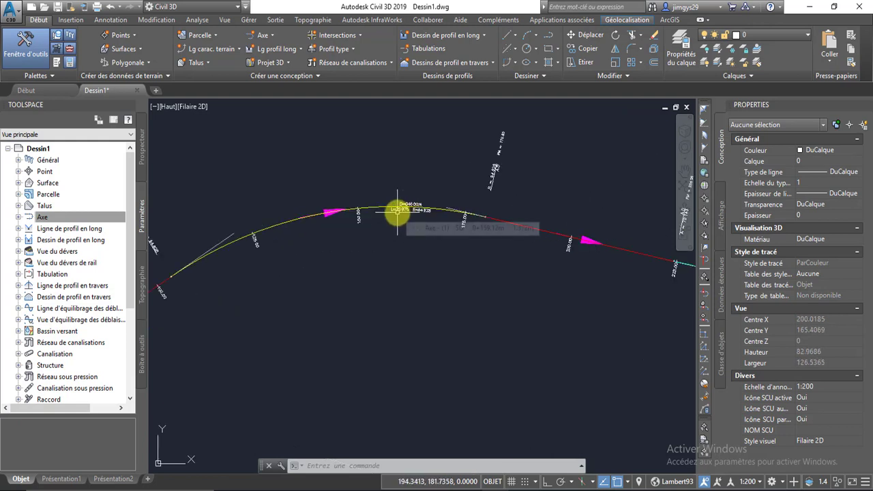
{"action": "scroll", "coordinate": [418, 204], "scroll_direction": "up", "scroll_amount": 4}
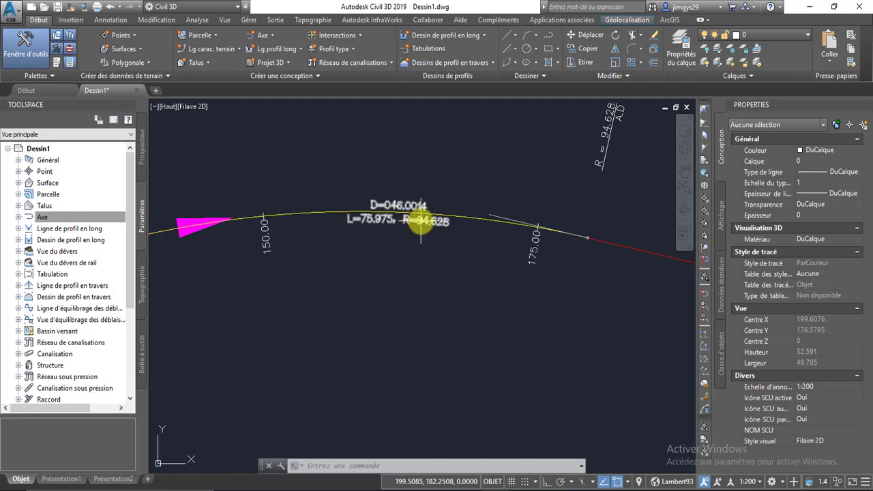
{"action": "scroll", "coordinate": [327, 202], "scroll_direction": "down", "scroll_amount": 10}
{"action": "scroll", "coordinate": [432, 217], "scroll_direction": "up", "scroll_amount": 10}
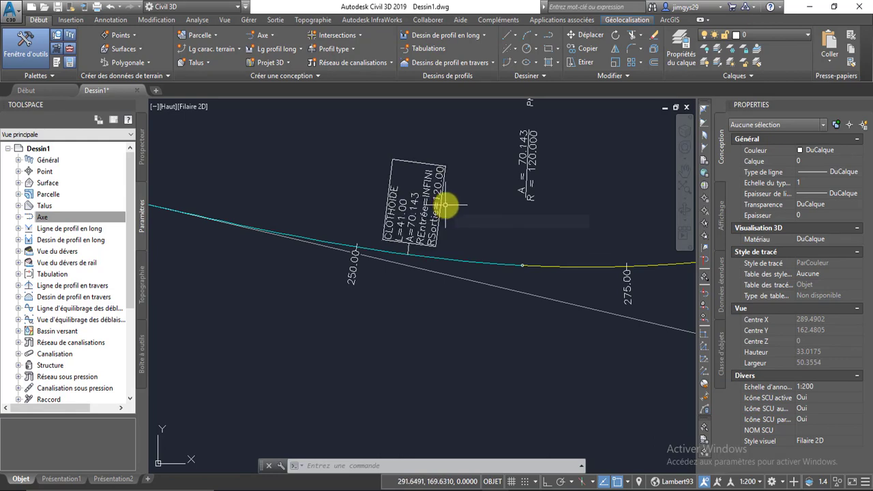
{"action": "scroll", "coordinate": [444, 204], "scroll_direction": "down", "scroll_amount": 10}
Reopen the Axe object settings and review the default line, curve, clothoid and offset label styles.
{"action": "left_click", "coordinate": [63, 216]}
{"action": "right_click", "coordinate": [63, 216]}
{"action": "left_click", "coordinate": [96, 218]}
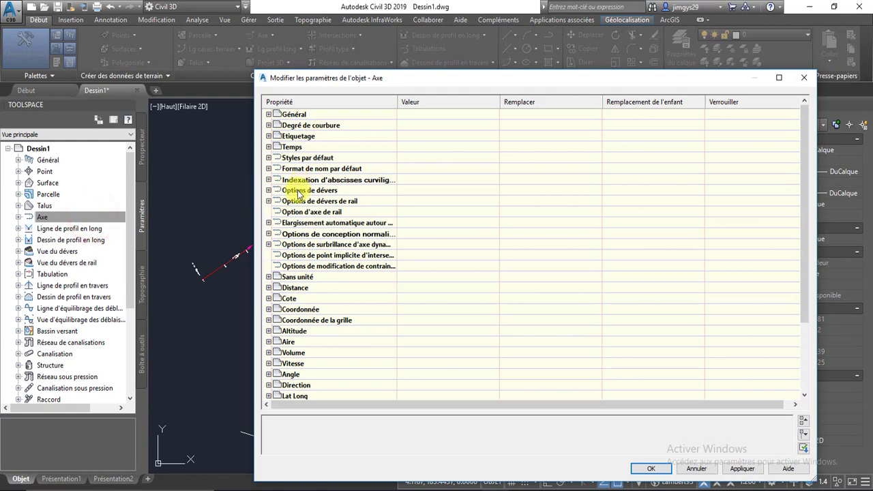
{"action": "left_click", "coordinate": [268, 158]}
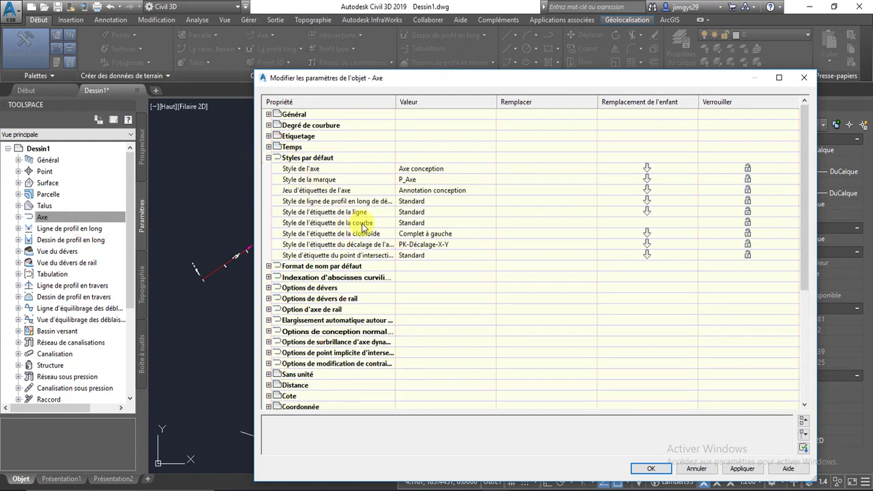
{"action": "scroll", "coordinate": [385, 212], "scroll_direction": "down", "scroll_amount": 2}
{"action": "scroll", "coordinate": [385, 212], "scroll_direction": "up", "scroll_amount": 1}
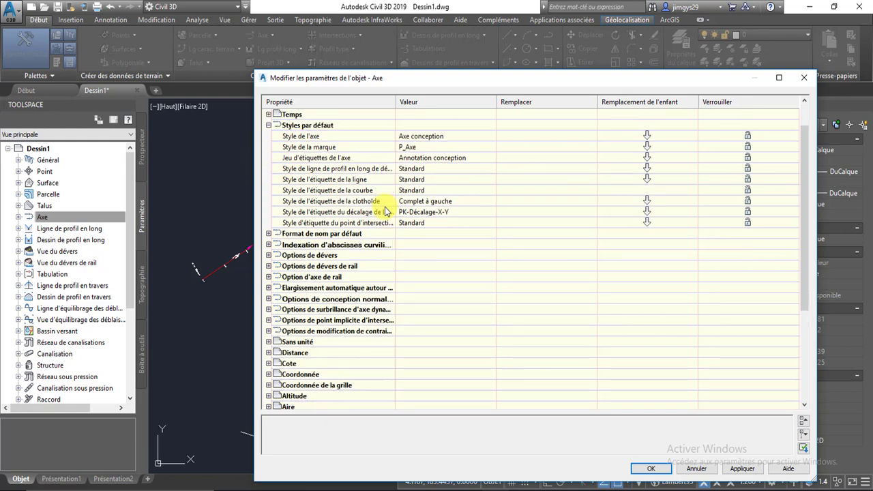
{"action": "left_click", "coordinate": [269, 125]}
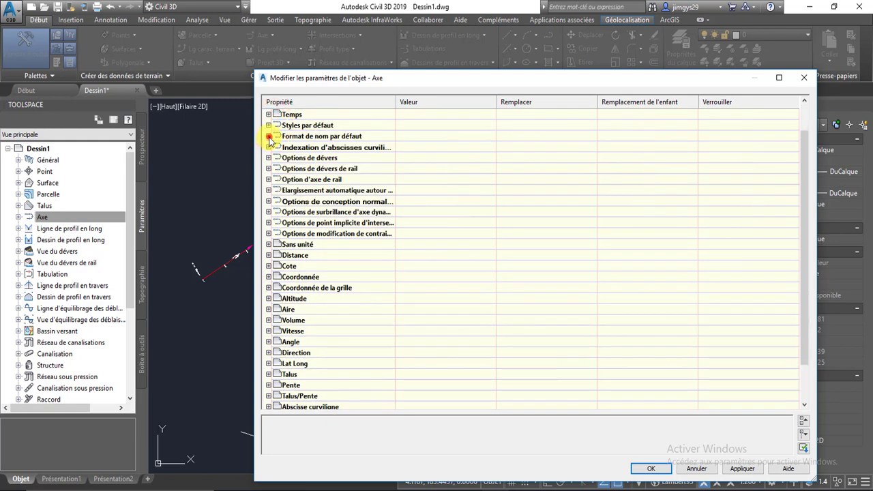
Try setting the default alignment name template to "Axe hms- (<[Compteur suivant(CP)]>)" with starting number 1.
{"action": "left_click", "coordinate": [269, 137]}
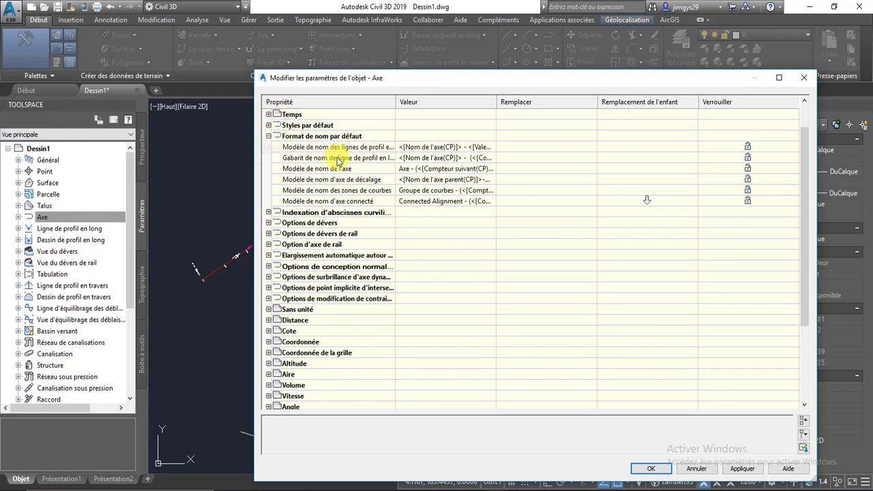
{"action": "left_click", "coordinate": [406, 169]}
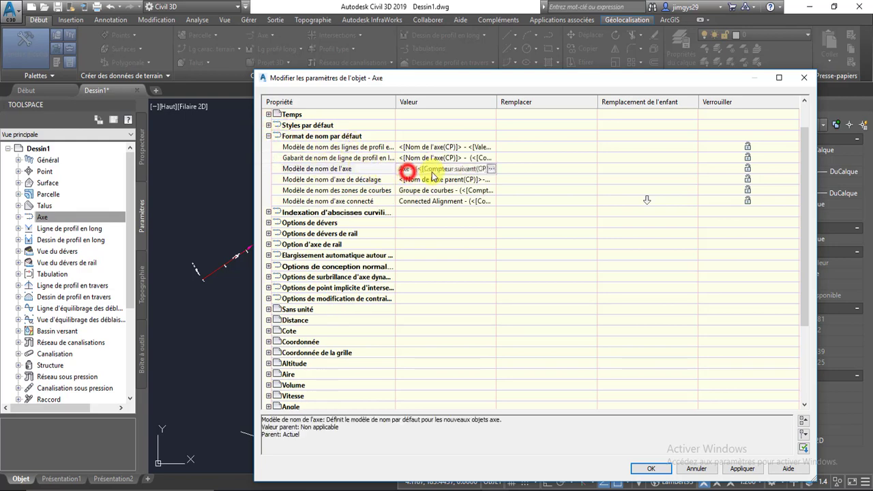
{"action": "left_click", "coordinate": [489, 168]}
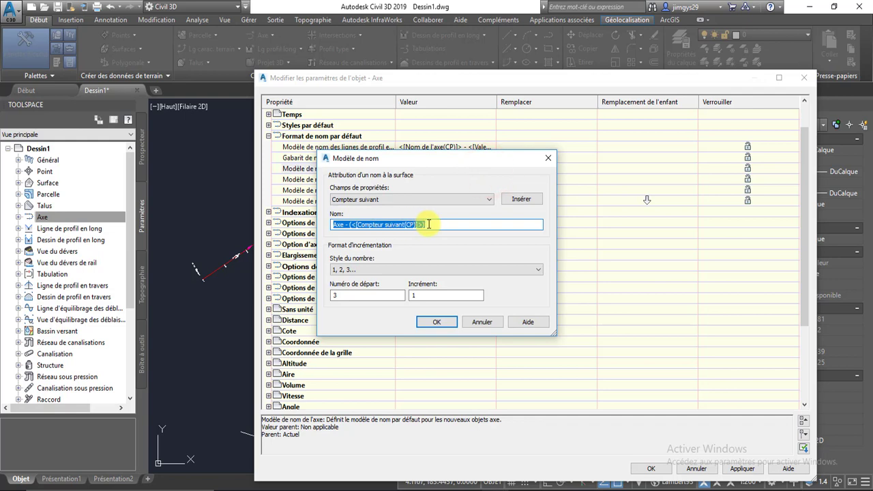
{"action": "left_click", "coordinate": [351, 292]}
{"action": "double_click", "coordinate": [339, 295]}
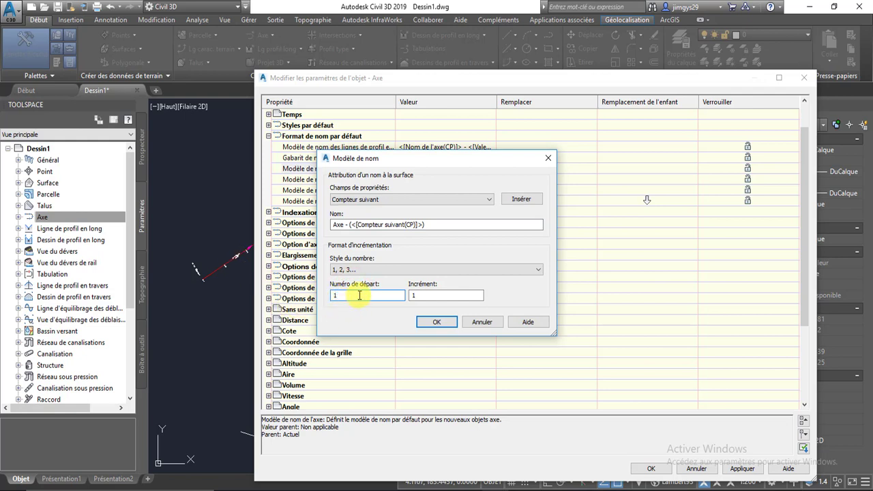
{"action": "left_click", "coordinate": [345, 223]}
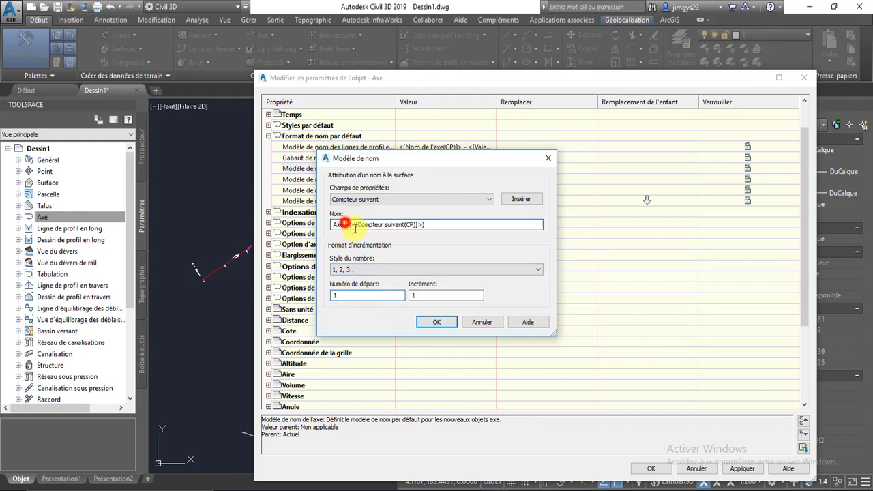
{"action": "type", "text": "hms-"}
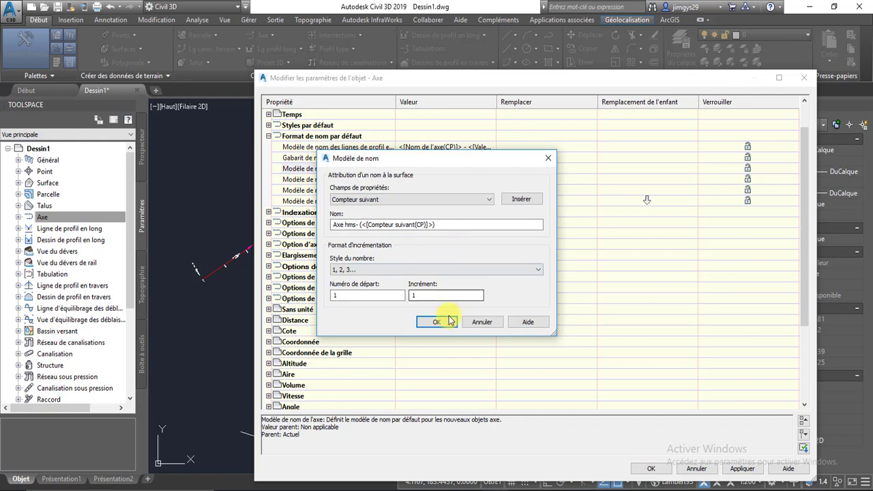
{"action": "left_click", "coordinate": [444, 322]}
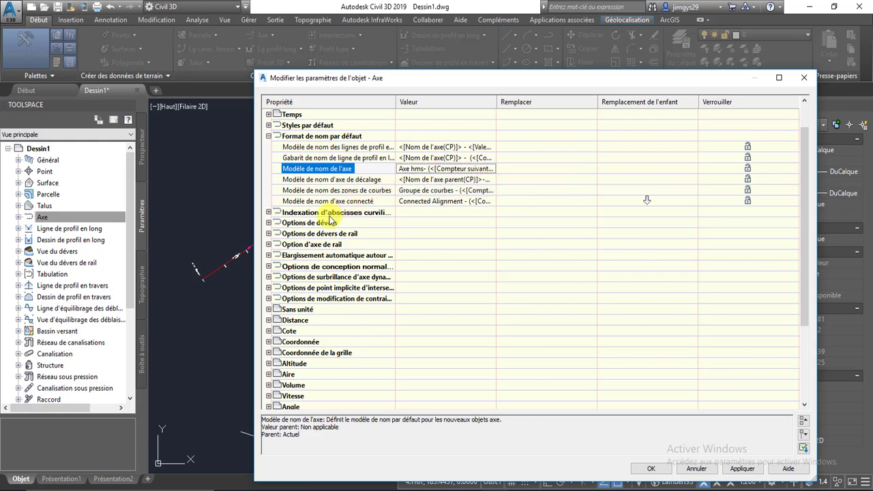
Inspect the default station index increment and close the alignment object settings without saving.
{"action": "left_click", "coordinate": [268, 212]}
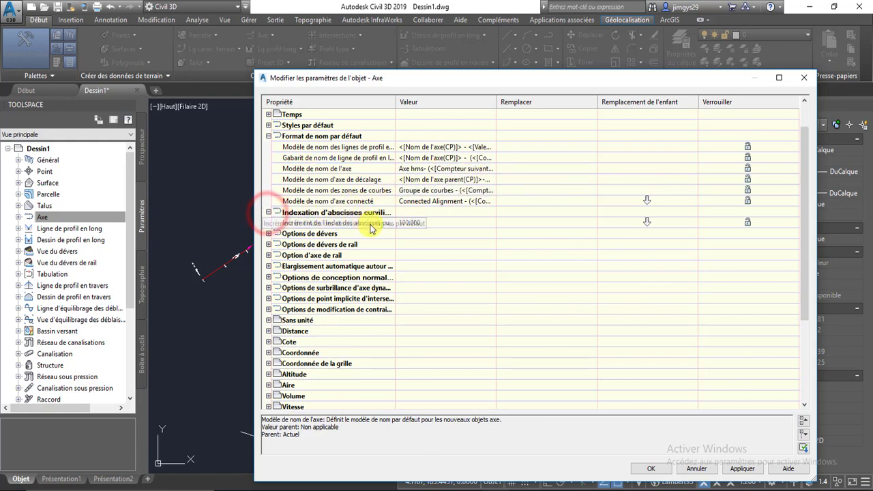
{"action": "left_click", "coordinate": [431, 225]}
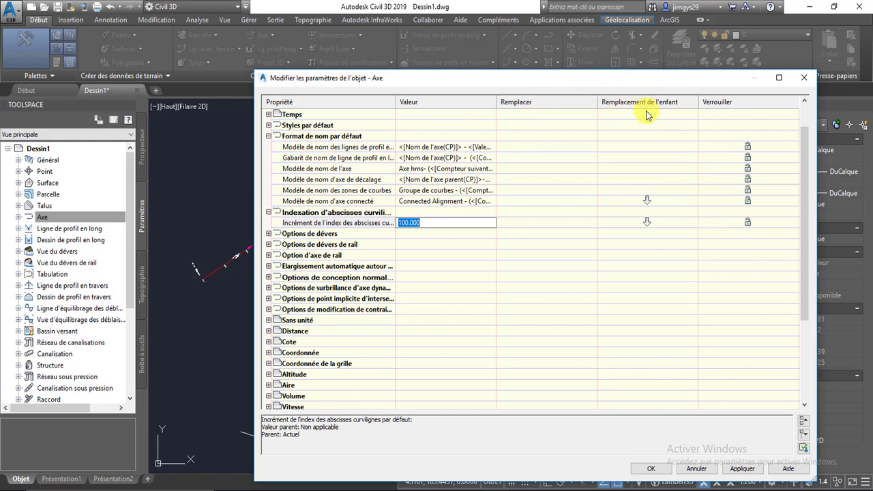
{"action": "key", "text": "F9"}
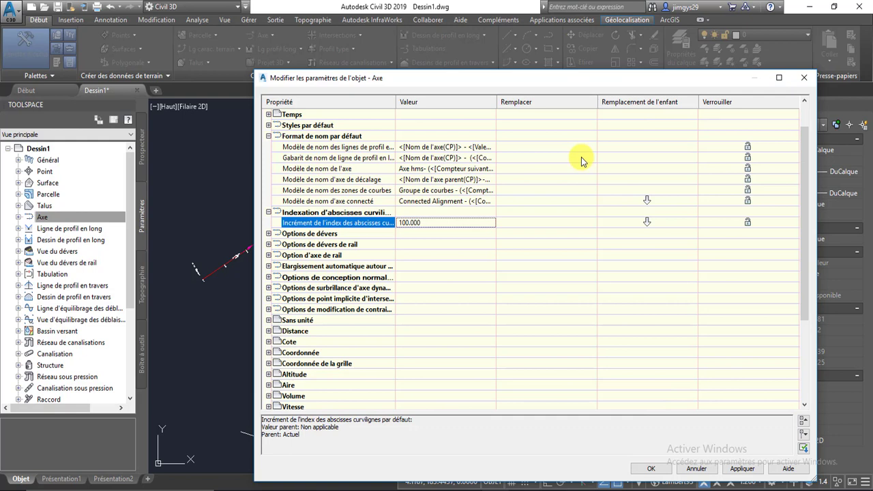
{"action": "left_click", "coordinate": [804, 78]}
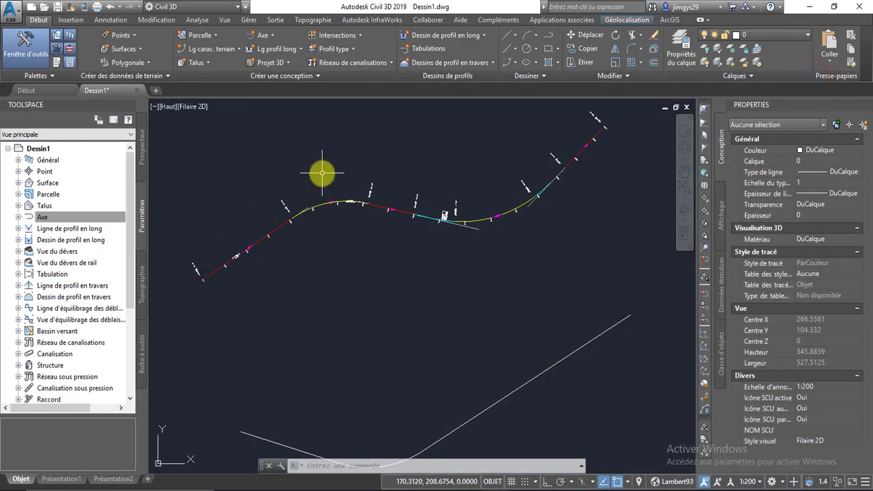
Expand the Axe collection and its Commandes folder to look through the alignment commands.
{"action": "scroll", "coordinate": [322, 175], "scroll_direction": "down", "scroll_amount": 2}
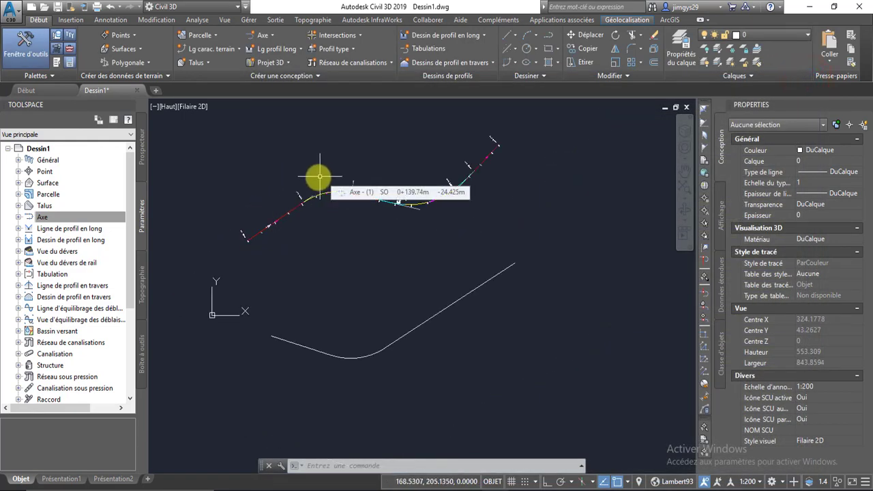
{"action": "left_click", "coordinate": [19, 220]}
{"action": "left_click", "coordinate": [28, 275]}
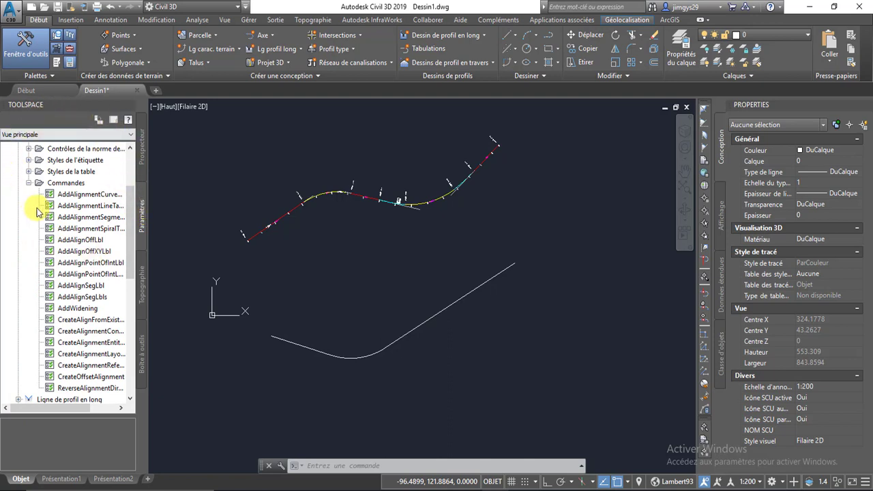
{"action": "mouse_move", "coordinate": [128, 186]}
{"action": "left_mouse_down"}
{"action": "mouse_move", "coordinate": [131, 172]}
{"action": "mouse_move", "coordinate": [132, 203]}
{"action": "mouse_move", "coordinate": [133, 189]}
{"action": "left_mouse_up"}
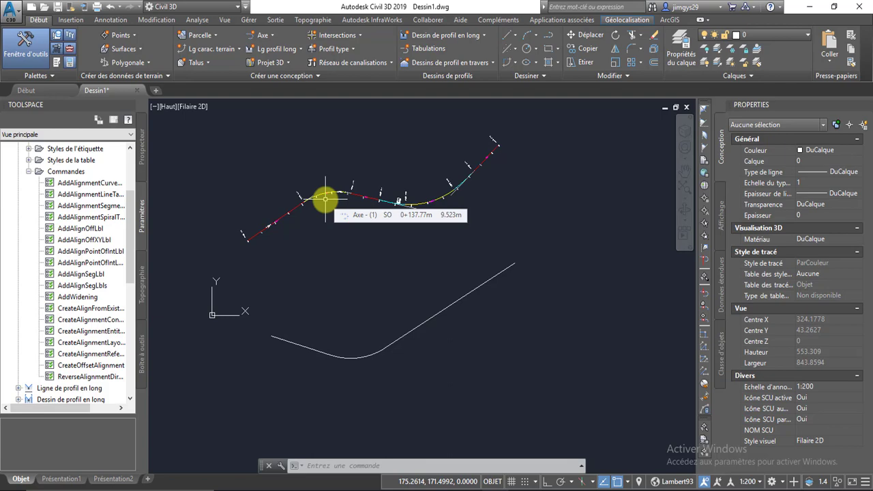
Check the default style and label set proposed by the alignment layout creation tool, and cancel the creation.
{"action": "left_click", "coordinate": [263, 35]}
{"action": "left_click", "coordinate": [298, 54]}
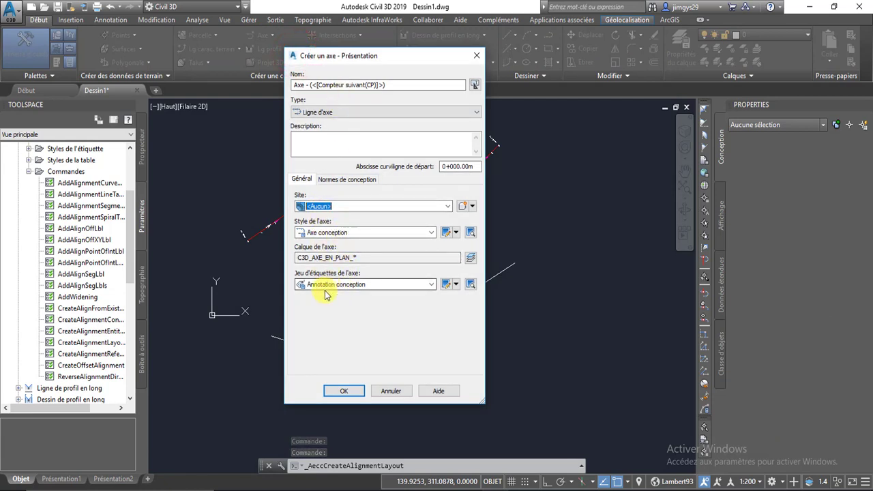
{"action": "left_click", "coordinate": [390, 391]}
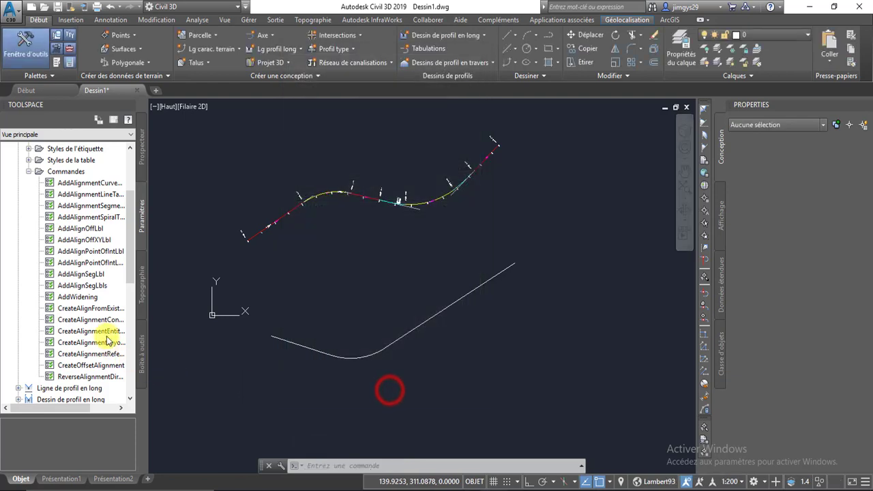
Start creating an alignment from the lower polyline, accept its direction, check the proposed style and label set, and cancel.
{"action": "left_click", "coordinate": [265, 34]}
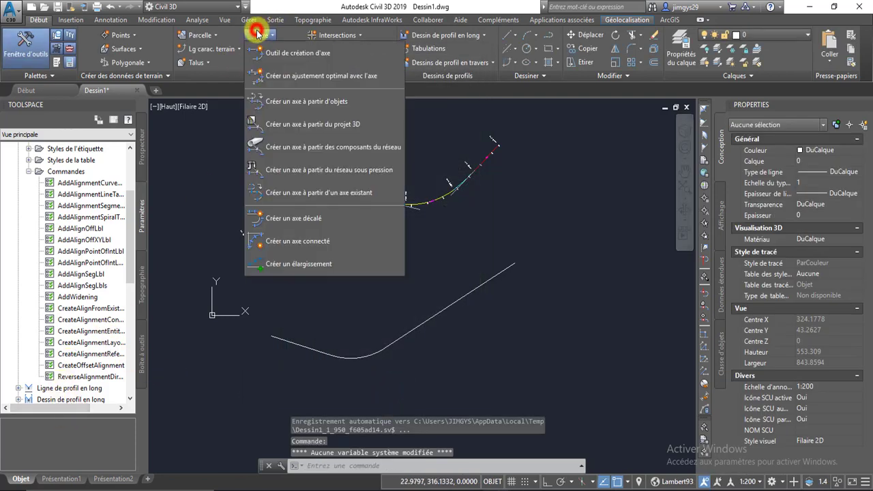
{"action": "left_click", "coordinate": [322, 109]}
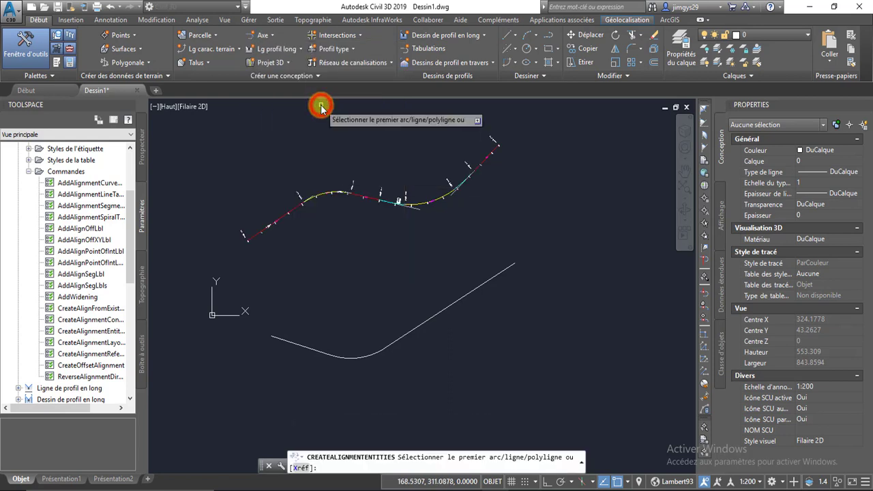
{"action": "left_click", "coordinate": [397, 337]}
{"action": "left_click", "coordinate": [399, 338]}
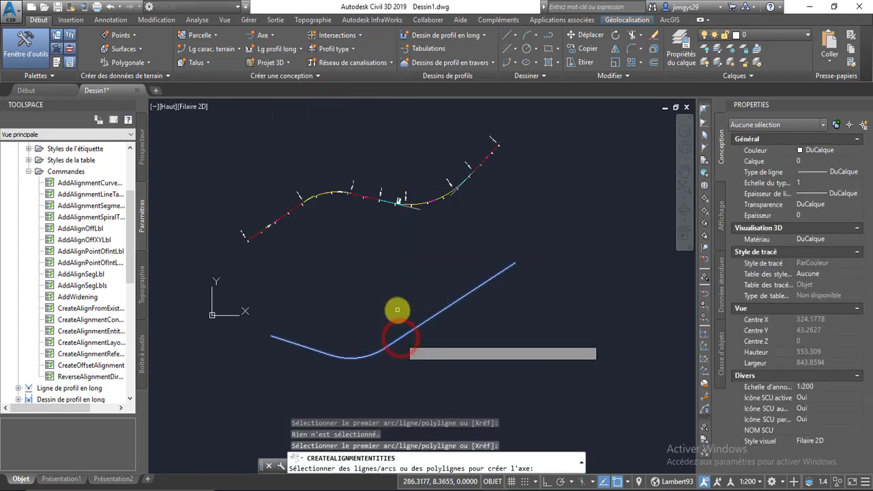
{"action": "key", "text": "Return"}
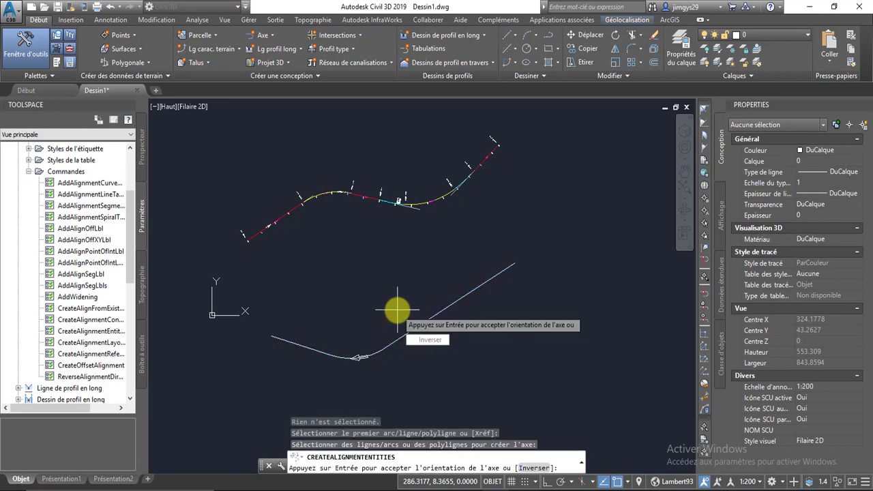
{"action": "key", "text": "Return"}
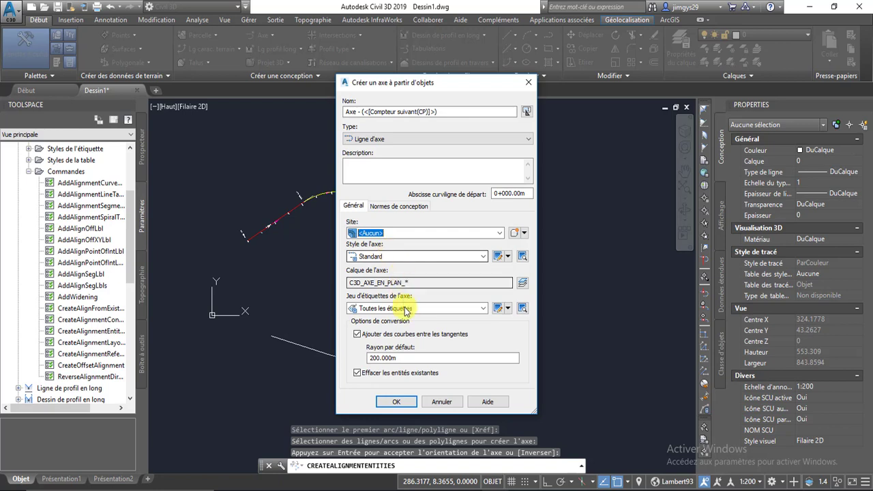
{"action": "left_click", "coordinate": [529, 82]}
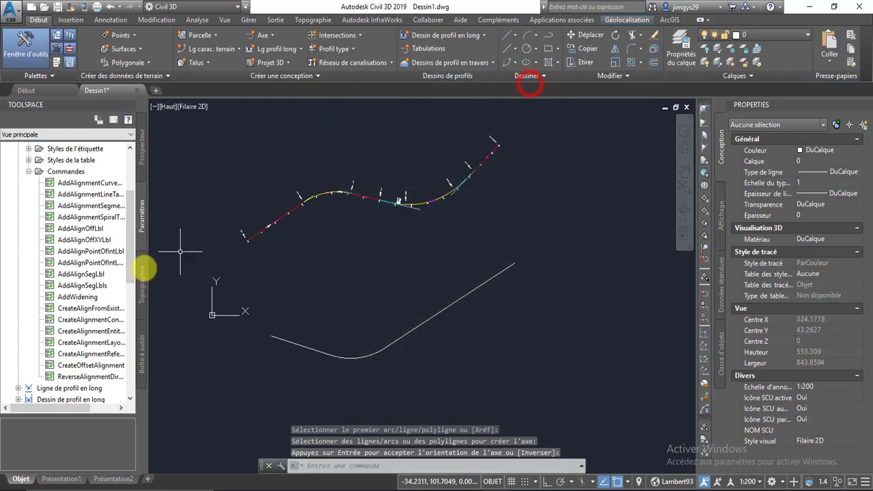
Review the default styles in the CreateAlignmentEntities command settings and close them without changes.
{"action": "left_click", "coordinate": [82, 407]}
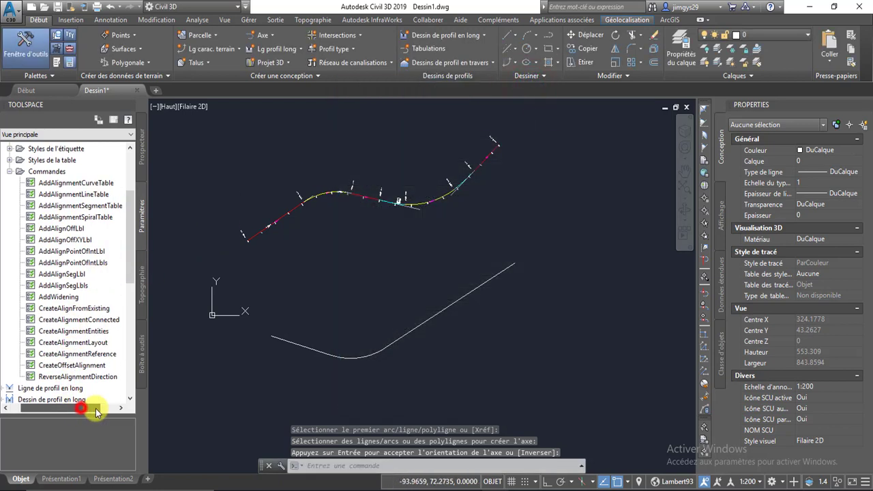
{"action": "right_click", "coordinate": [94, 331]}
{"action": "left_click", "coordinate": [109, 333]}
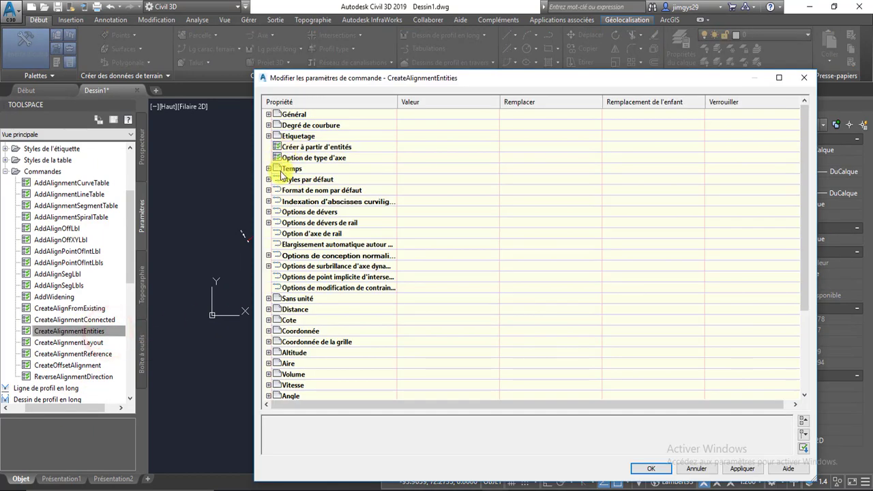
{"action": "left_click", "coordinate": [269, 180]}
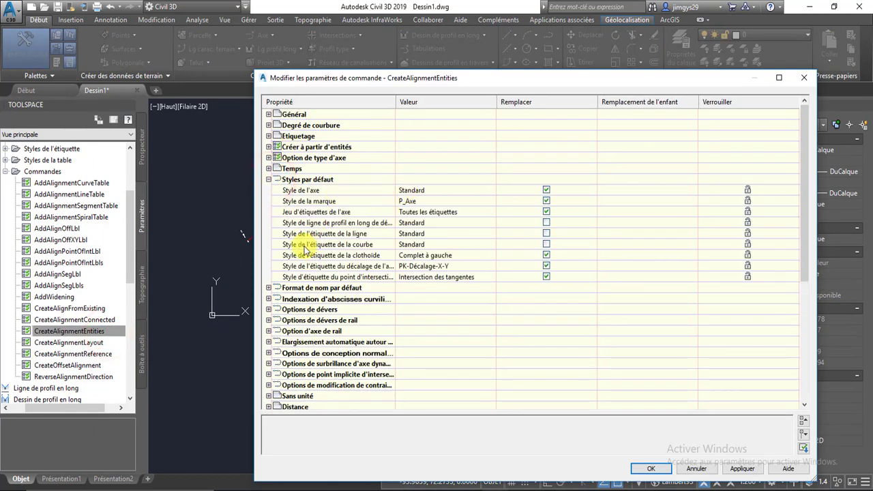
{"action": "left_click", "coordinate": [799, 77]}
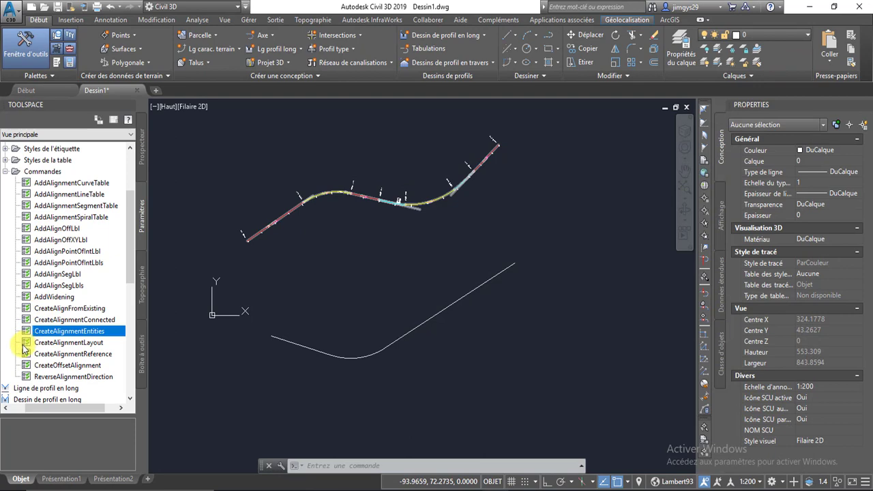
Review the default styles in the CreateAlignmentLayout command settings and close them without changes.
{"action": "right_click", "coordinate": [61, 343]}
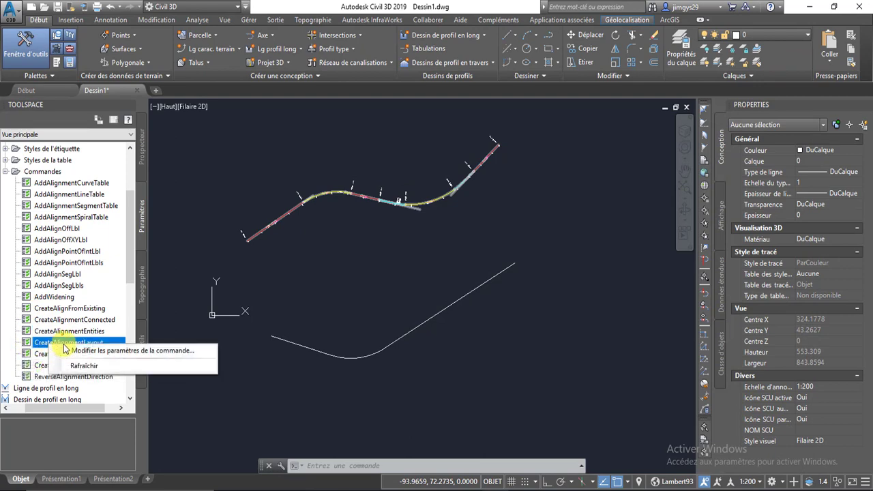
{"action": "left_click", "coordinate": [93, 352]}
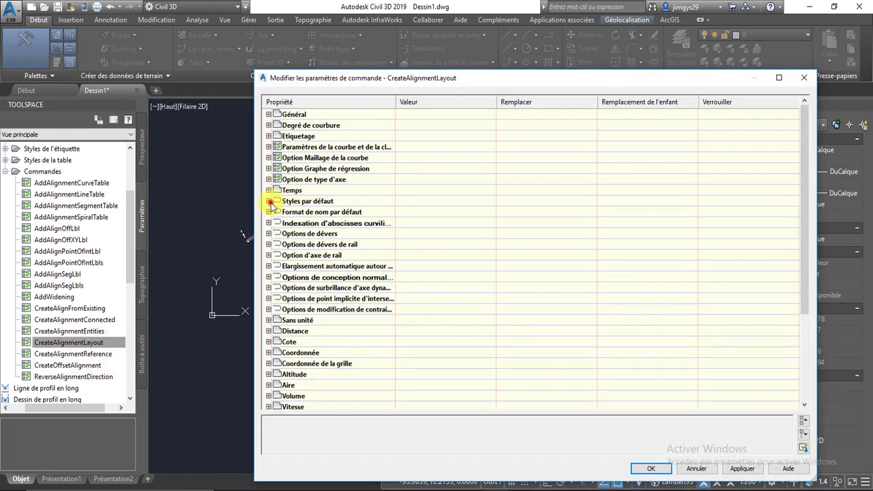
{"action": "left_click", "coordinate": [269, 202]}
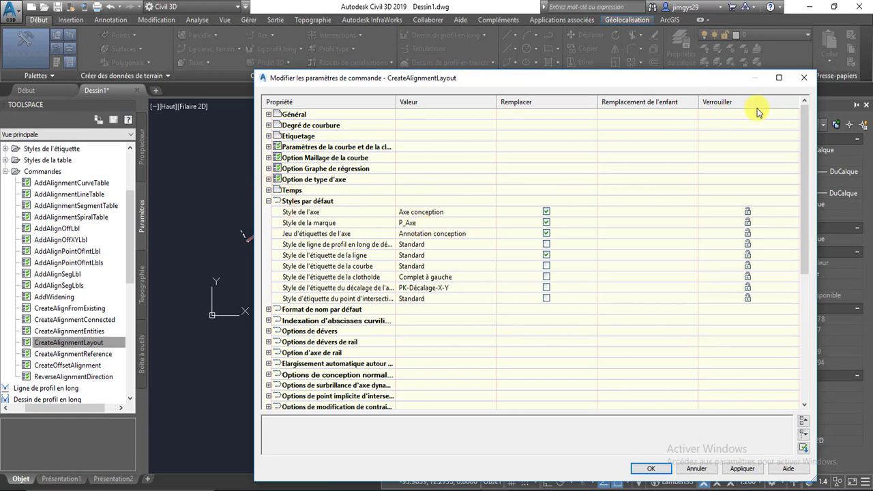
{"action": "left_click", "coordinate": [800, 80]}
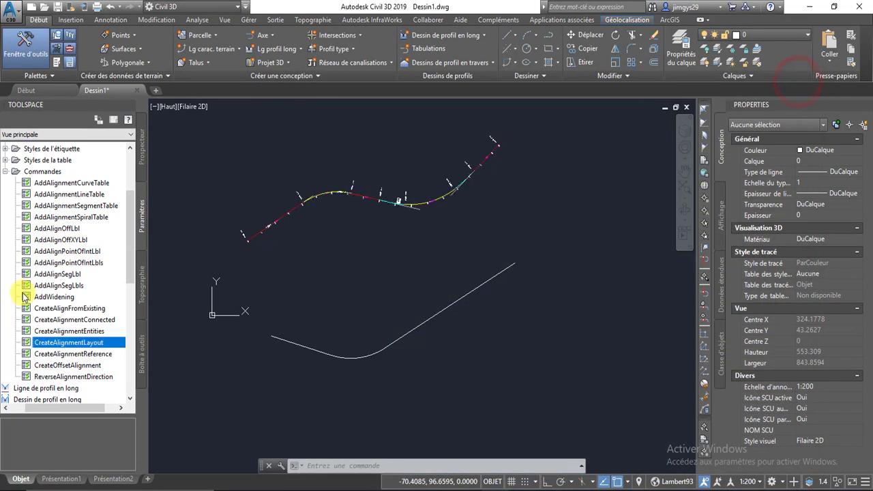